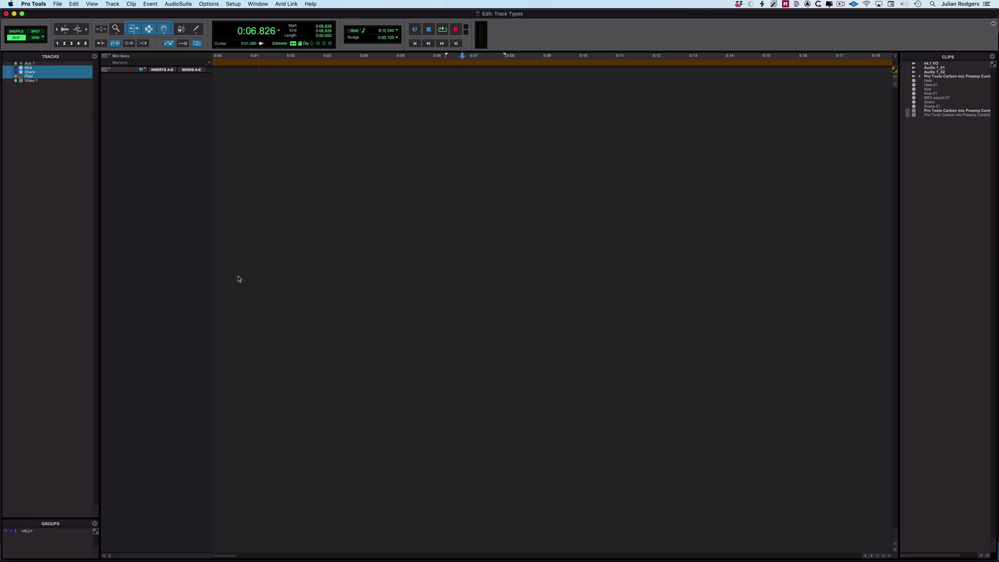
Step: Create a mono audio track (Audio 1) and a stereo master fader (Master 1) together
click(106, 4)
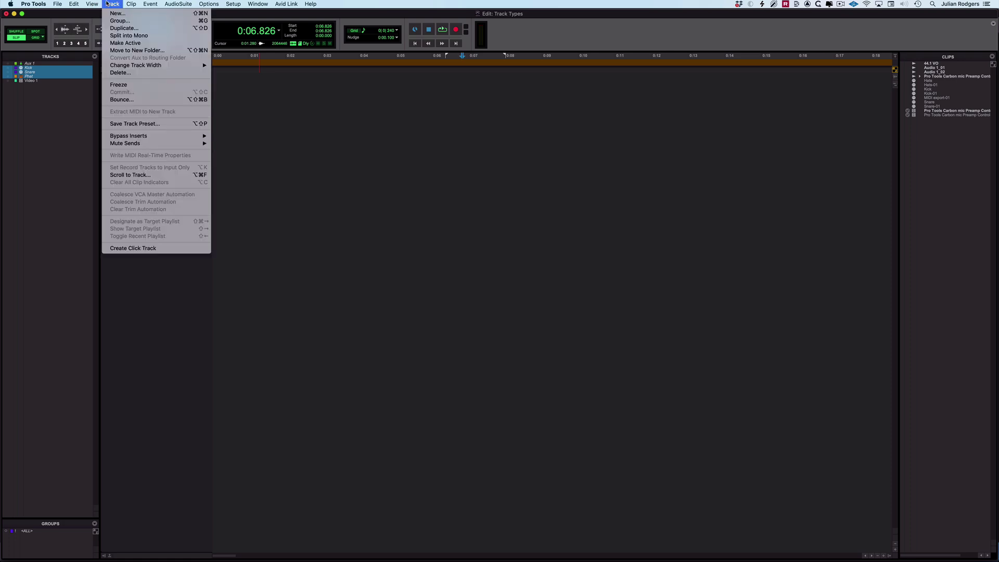
click(130, 19)
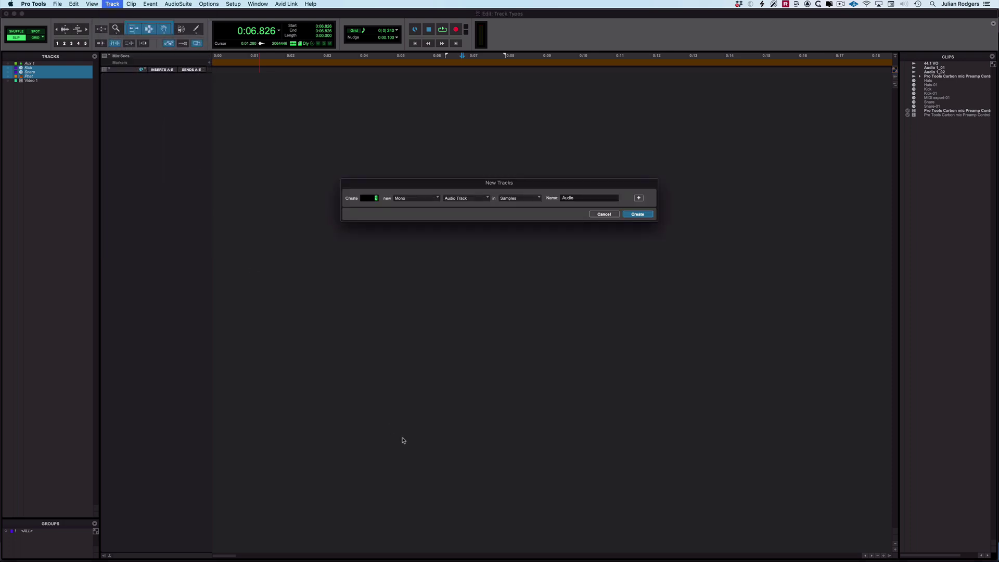
click(474, 198)
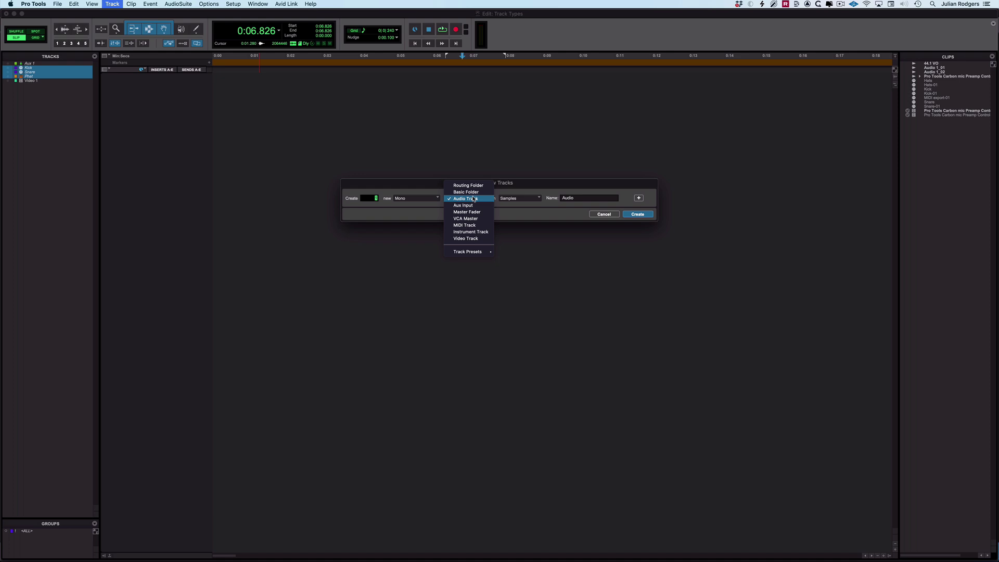
click(644, 215)
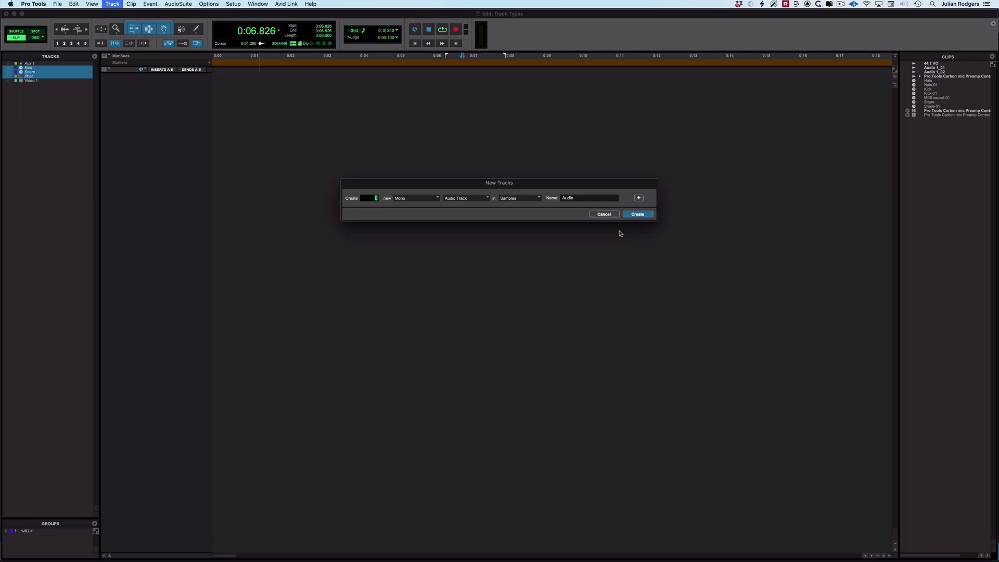
key(super+shift+Down)
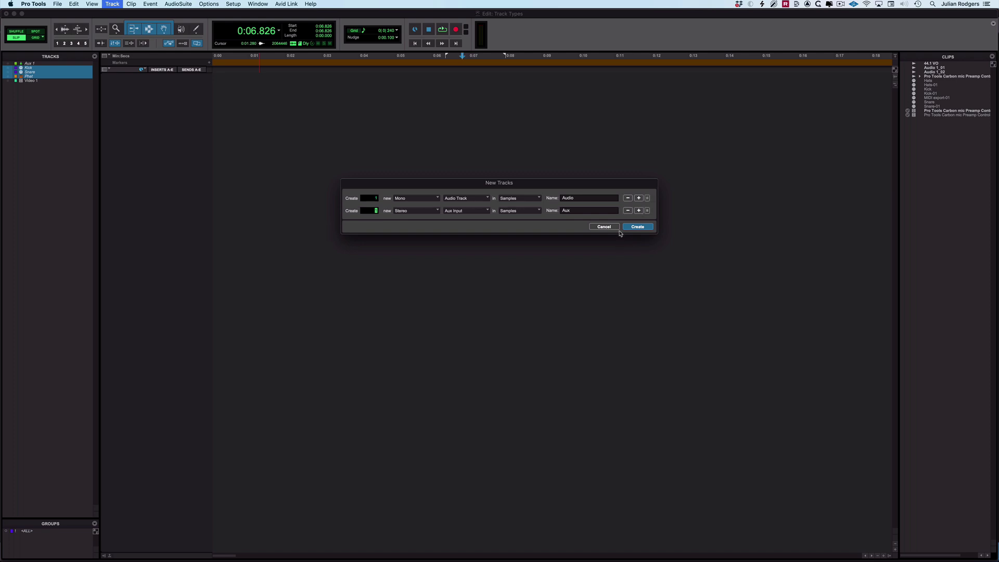
key(super+Down)
key(Return)
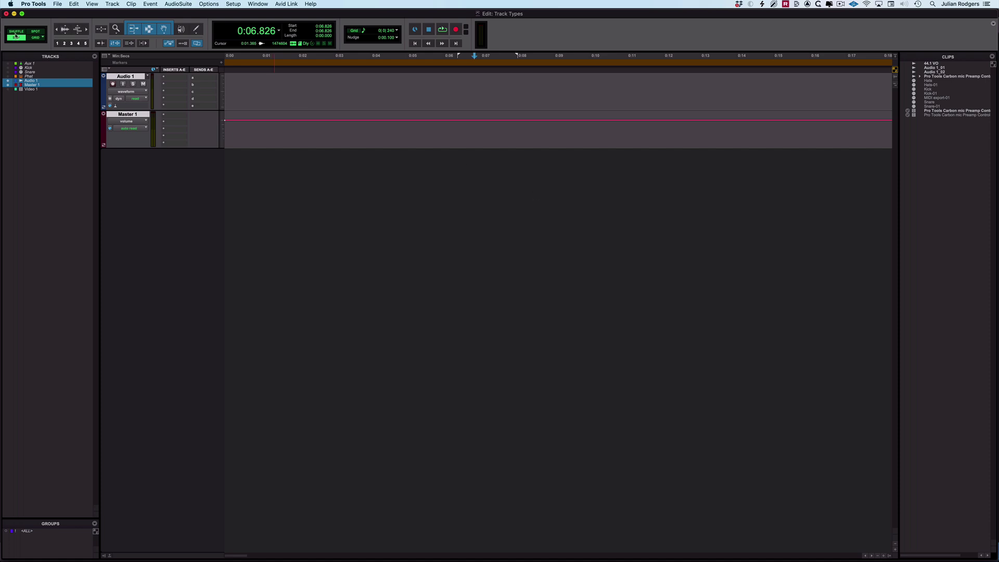
Step: Deselect the new tracks, record-arm Audio 1 and record a clip from the session start
click(136, 115)
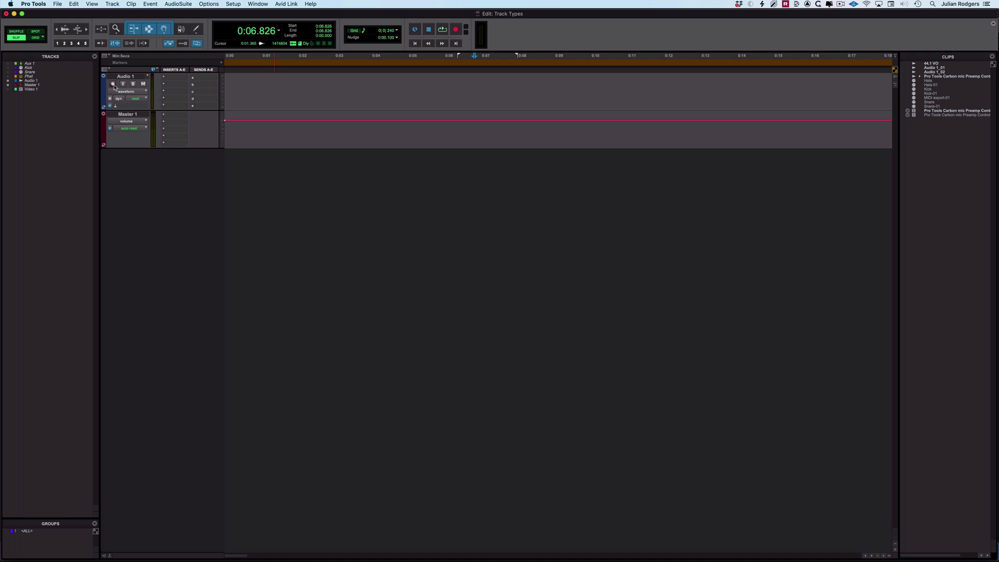
click(113, 84)
key(Return)
key(super+space)
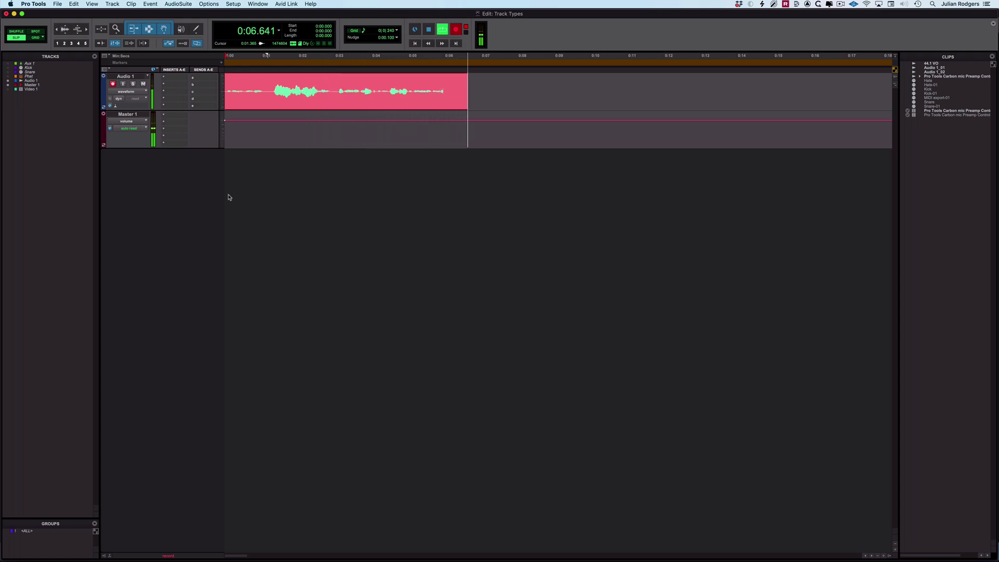
key(space)
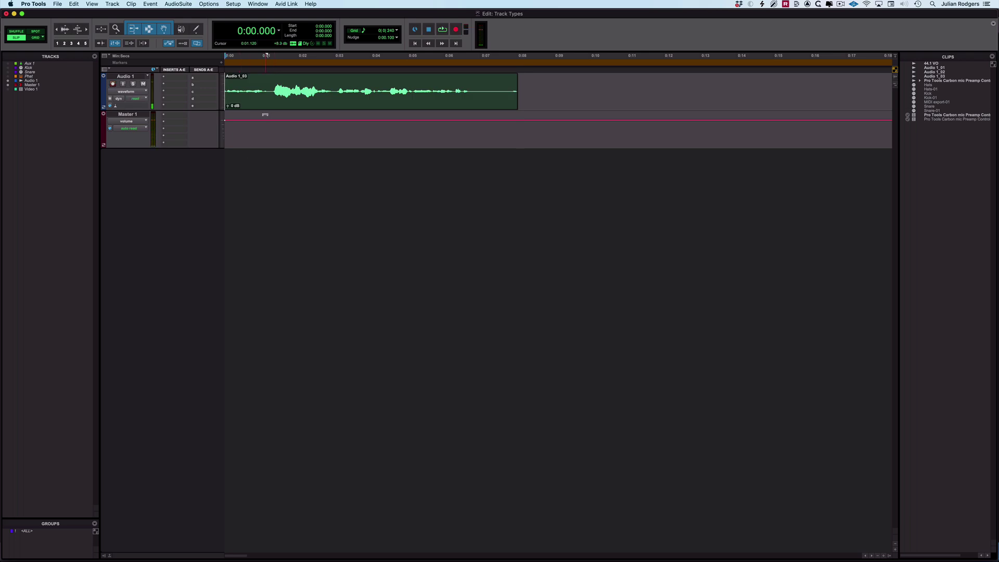
key(space)
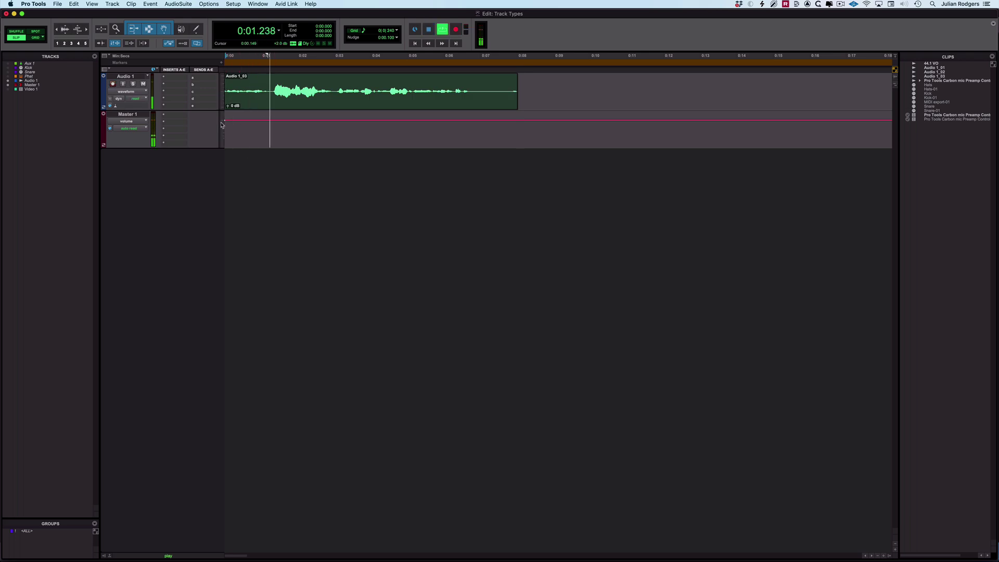
key(space)
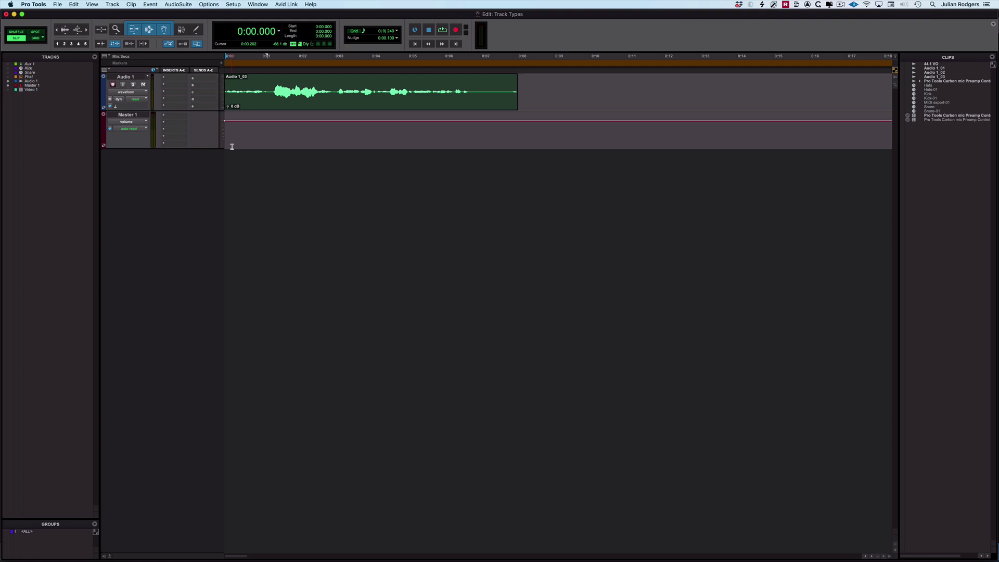
Step: Create a 44.1 VO track from the 44.1 VO clip and move the clip later
click(938, 64)
drag(759, 212, 52, 232)
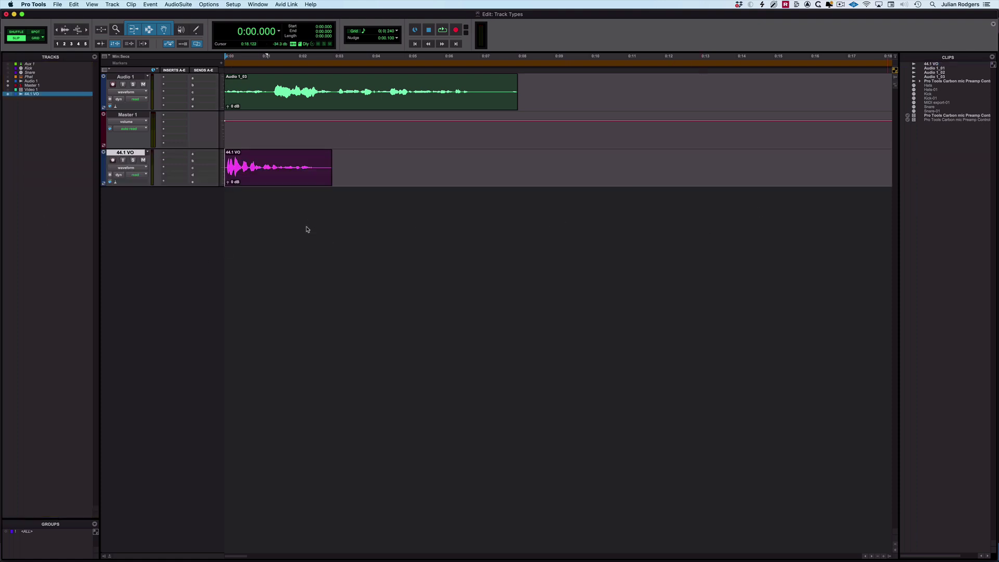
drag(270, 174, 566, 176)
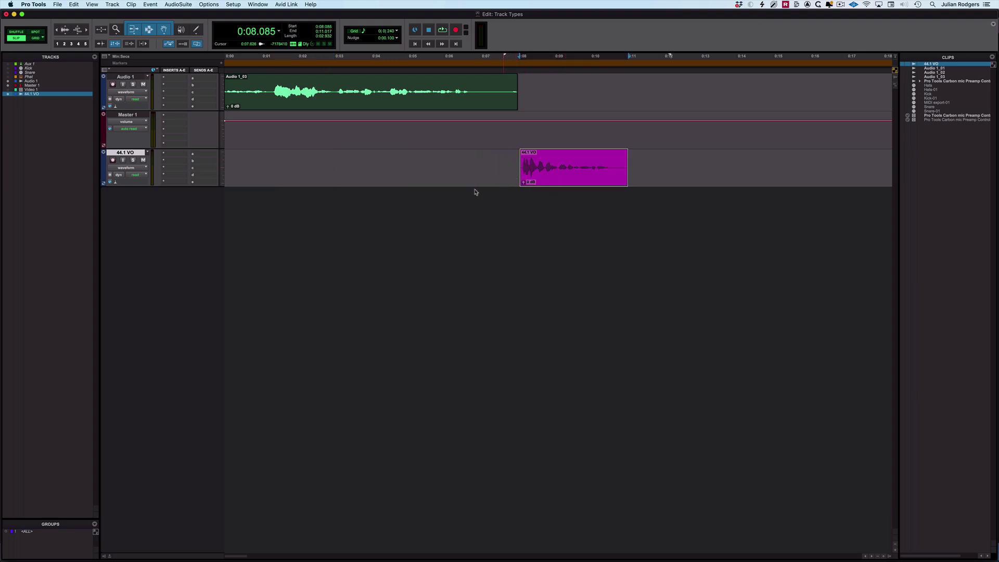
Step: Audition the 44.1 VO clip from 0:03.466, then delete it from the track
click(351, 161)
key(space)
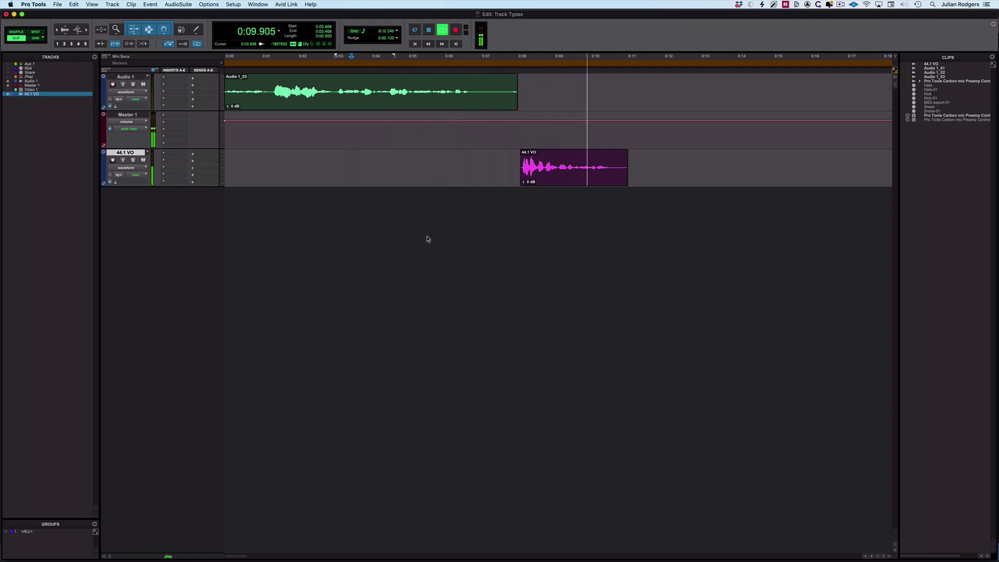
key(space)
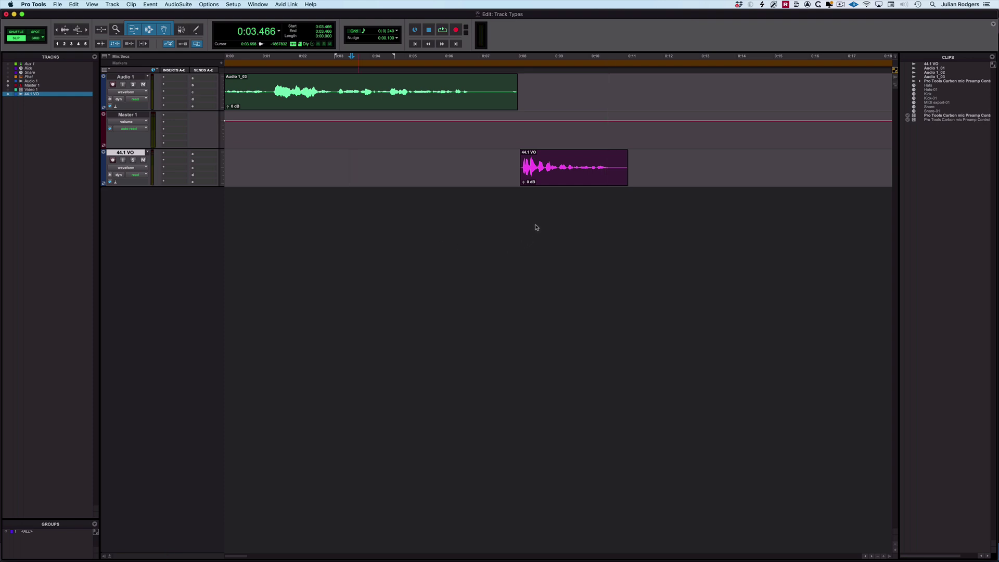
click(551, 180)
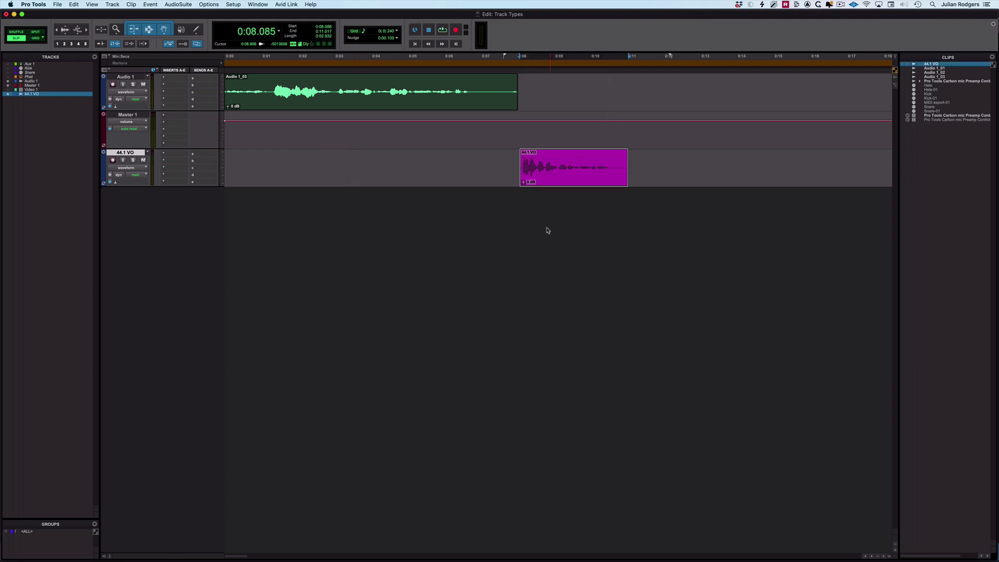
key(Delete)
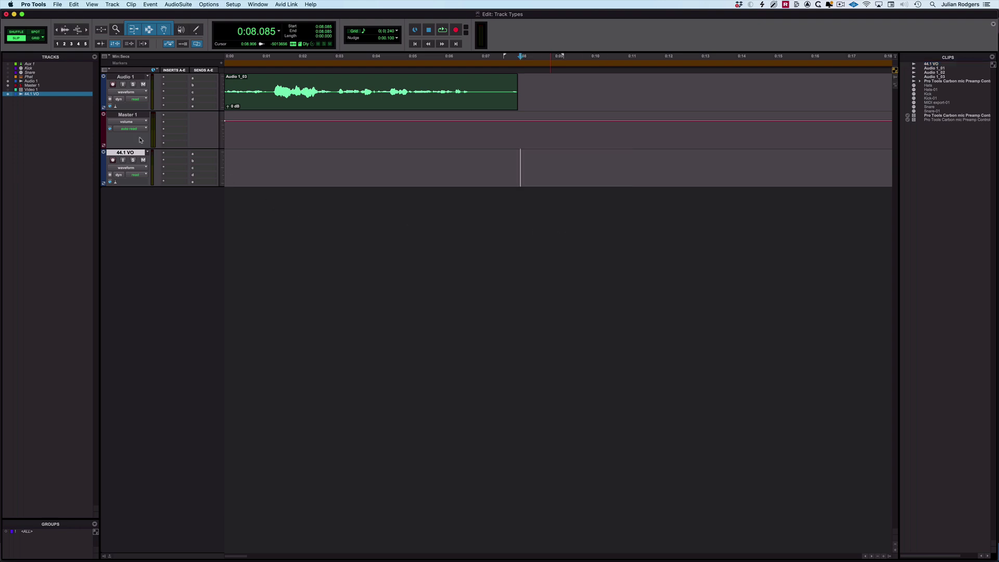
Step: Unhide the Aux 1 track and make it active
click(8, 64)
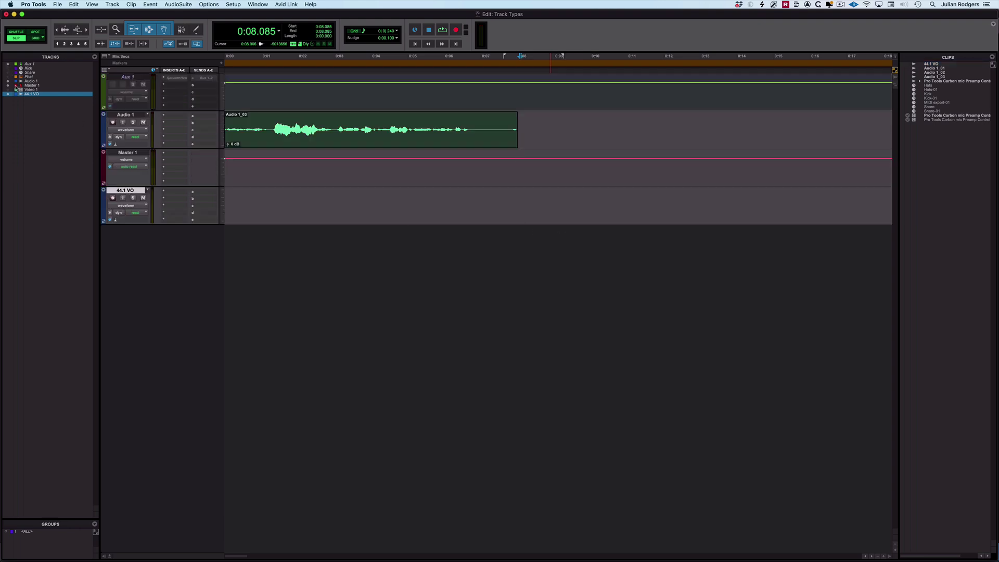
click(132, 78)
right_click(132, 81)
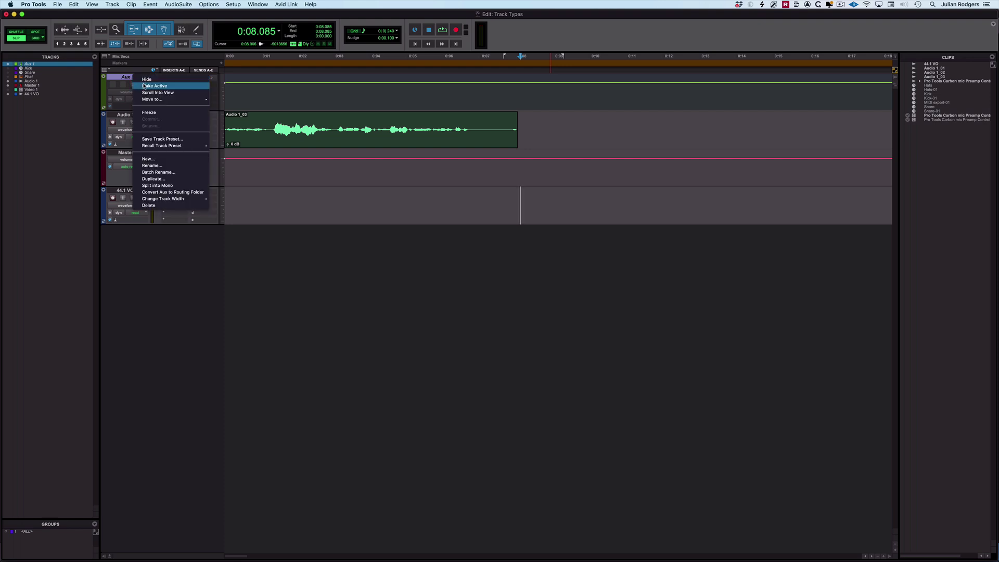
click(151, 86)
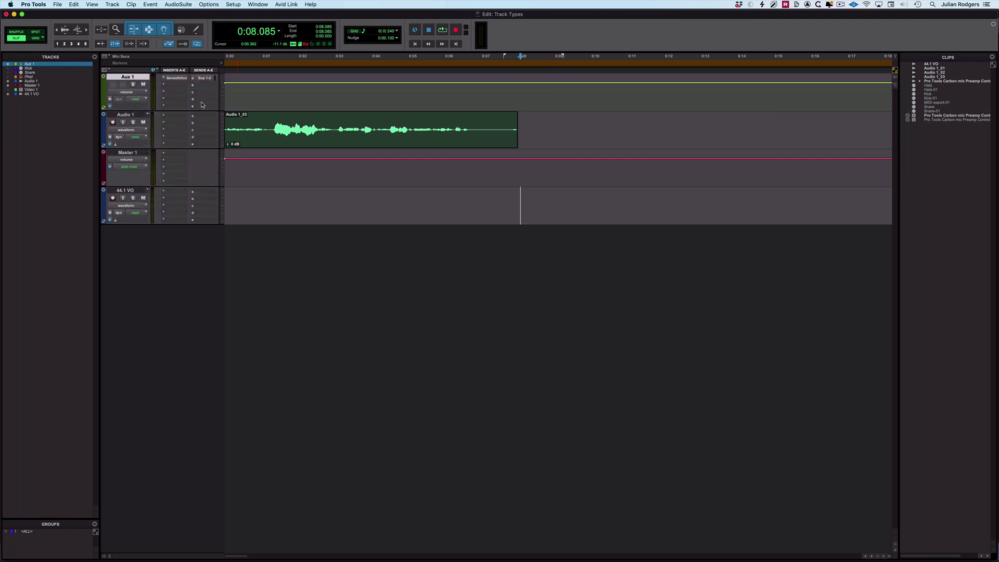
Step: Add a Bus 1-2 send on Audio 1 and raise its level from silence while playing
drag(203, 79, 206, 117)
click(206, 117)
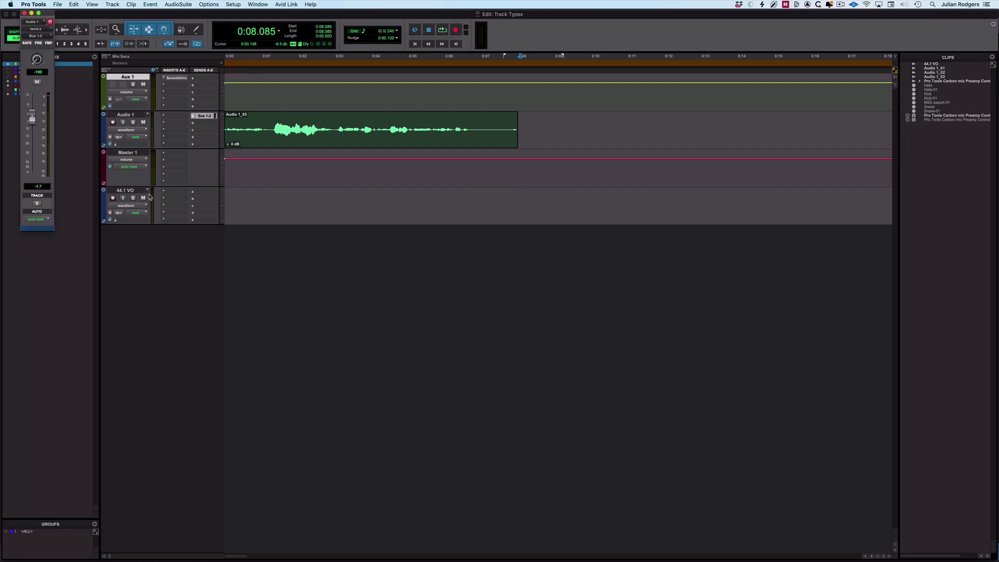
drag(44, 12, 52, 118)
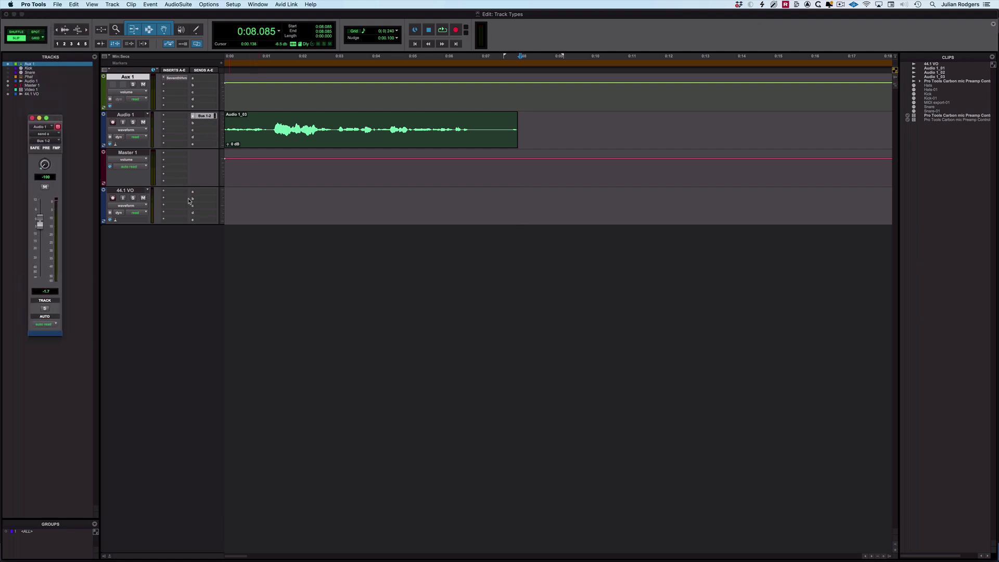
drag(40, 223, 51, 329)
key(space)
key(space)
key(Return)
key(space)
drag(41, 279, 46, 221)
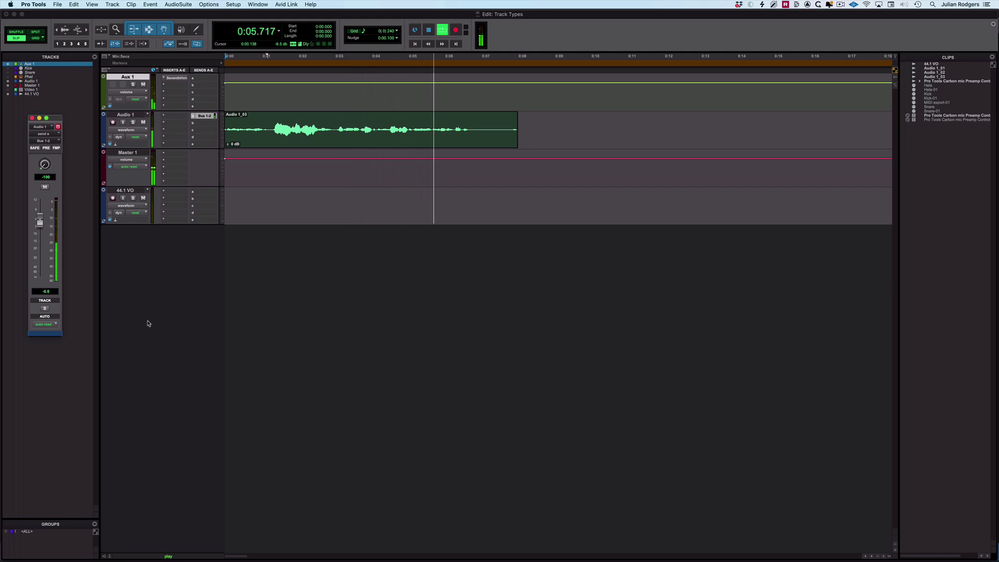
key(space)
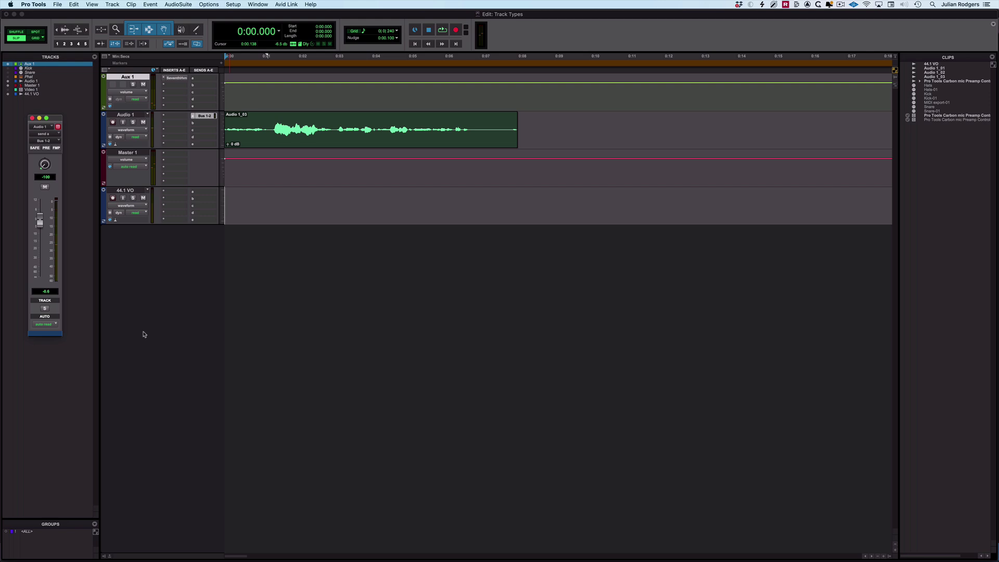
Step: Close Audio 1's send window, then cancel the New Tracks dialog without adding tracks
click(32, 118)
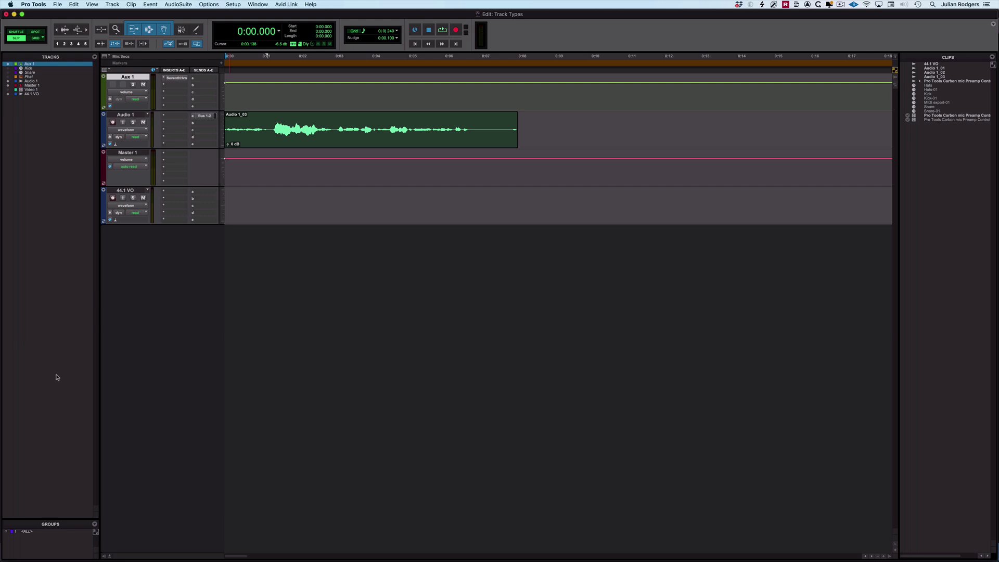
key(super+shift+n)
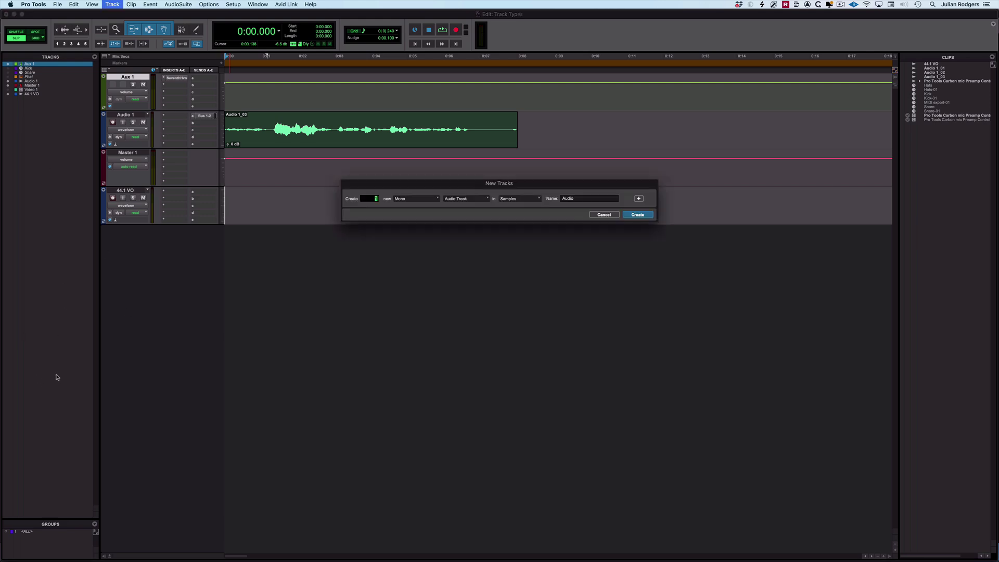
click(468, 200)
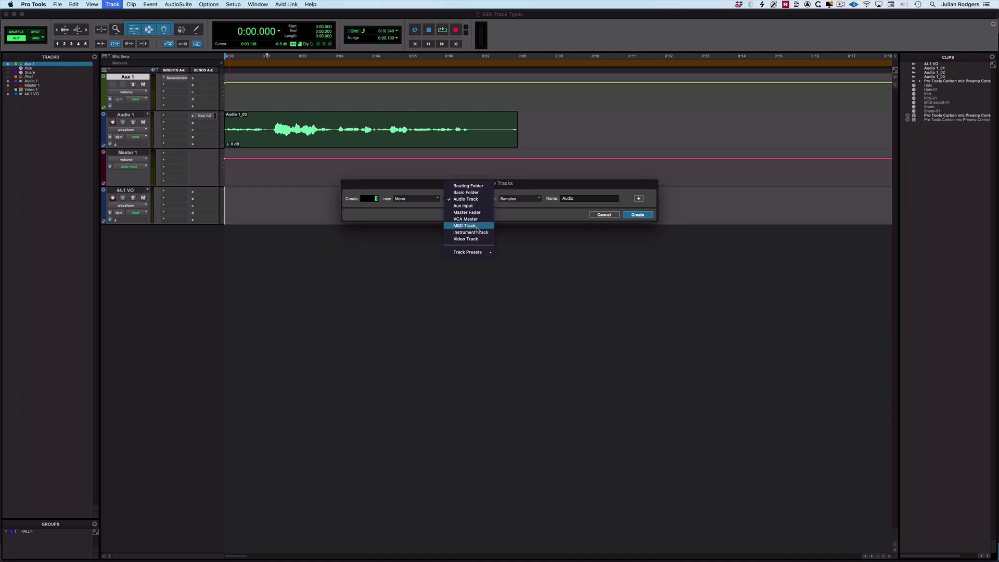
click(601, 217)
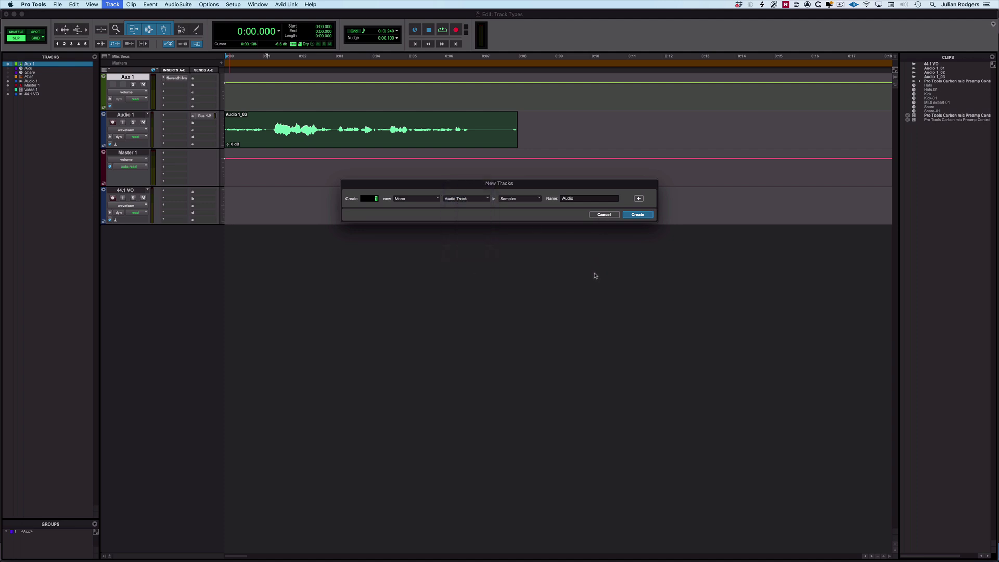
click(605, 215)
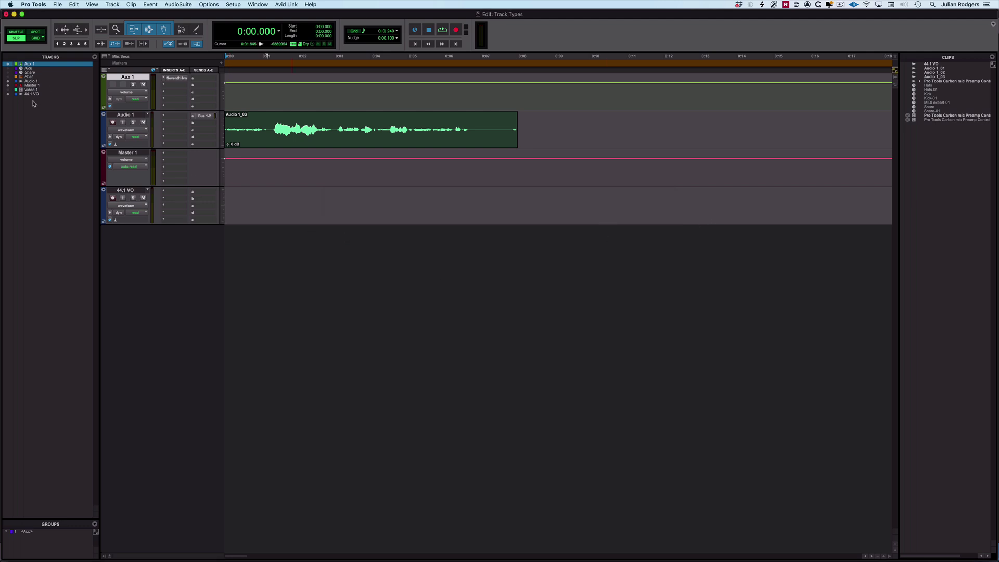
Step: Make the inactive Phat track active again
click(8, 77)
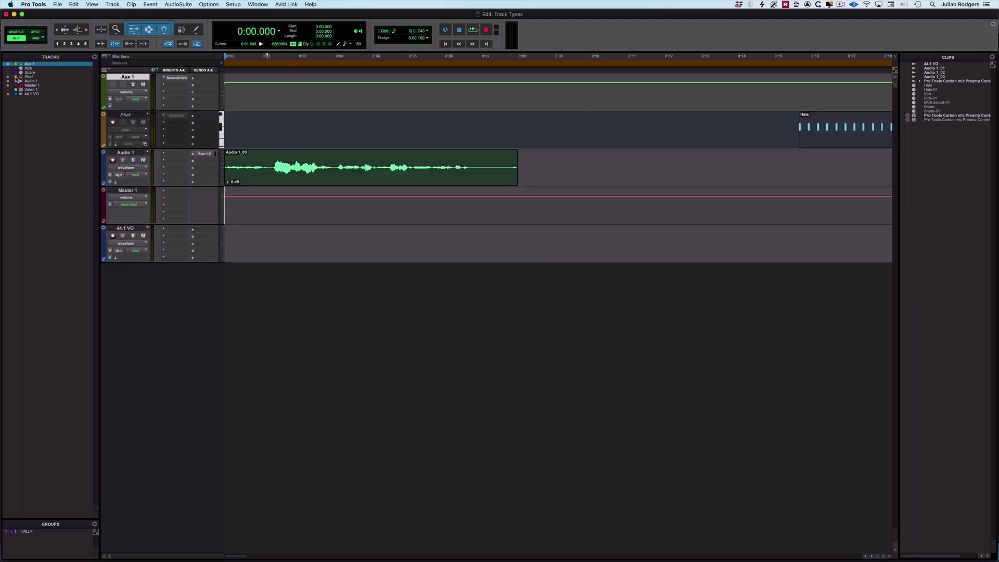
right_click(126, 115)
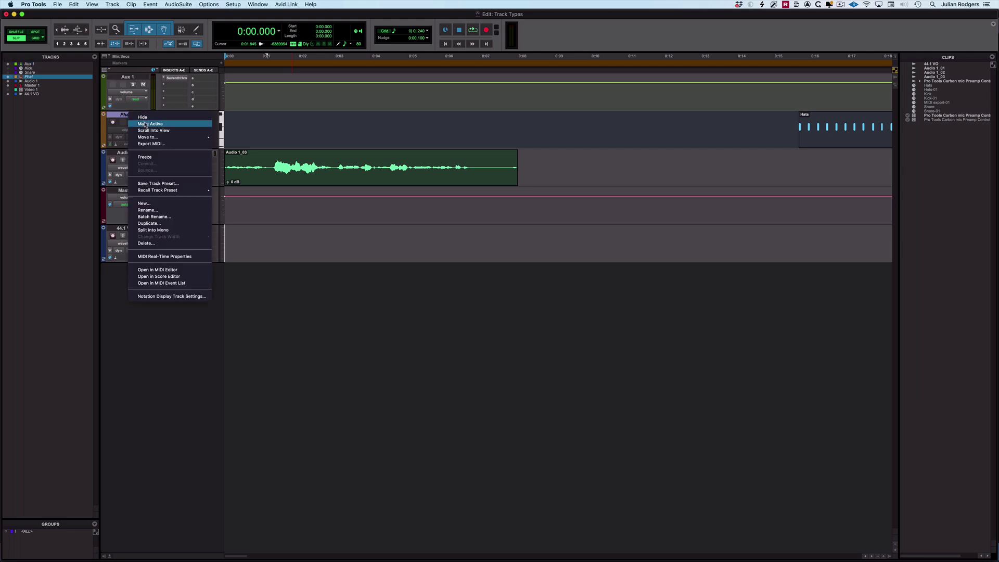
click(146, 124)
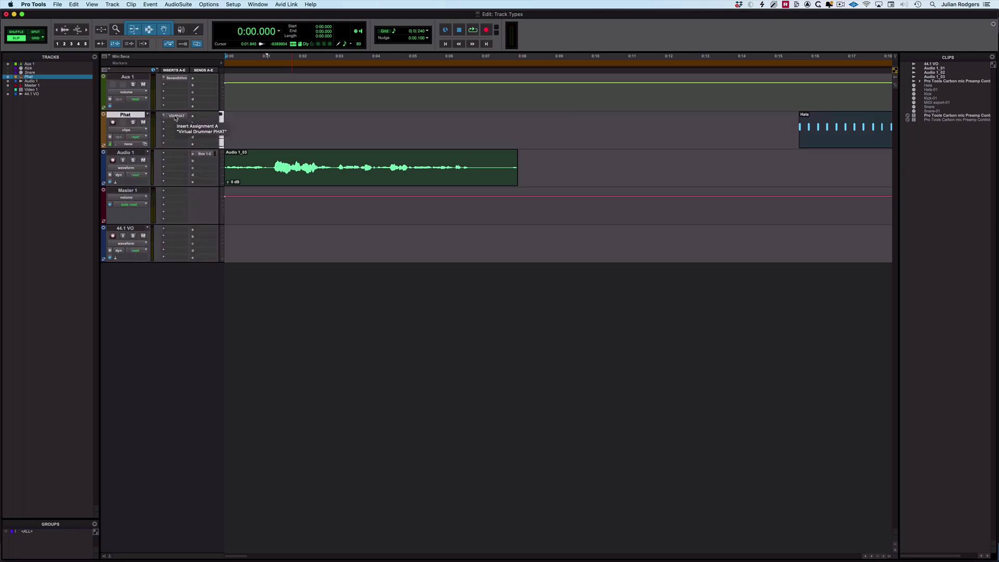
Step: Zoom out and play the Hats clip from 0:15.530
key(super+bracketleft)
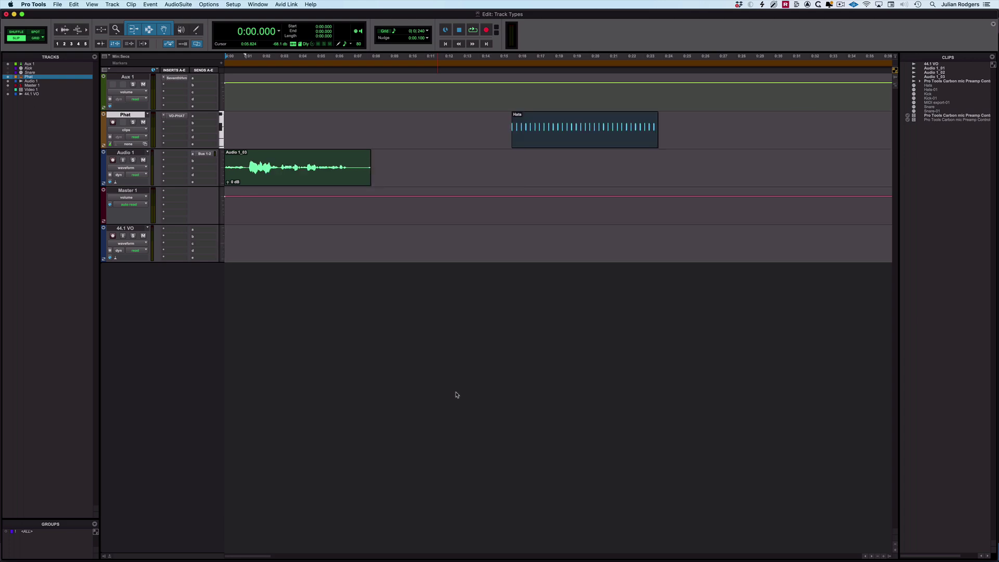
click(509, 162)
key(space)
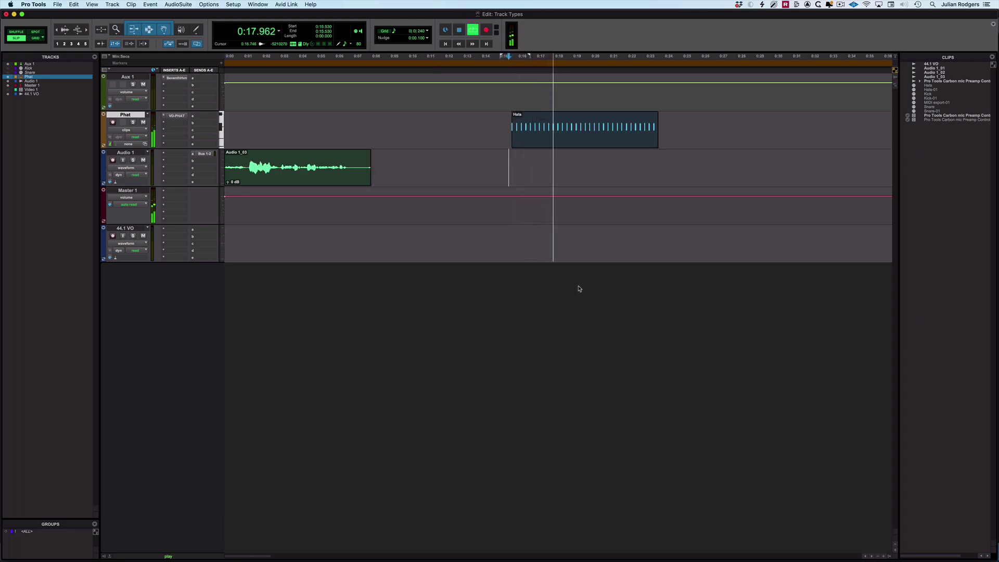
key(space)
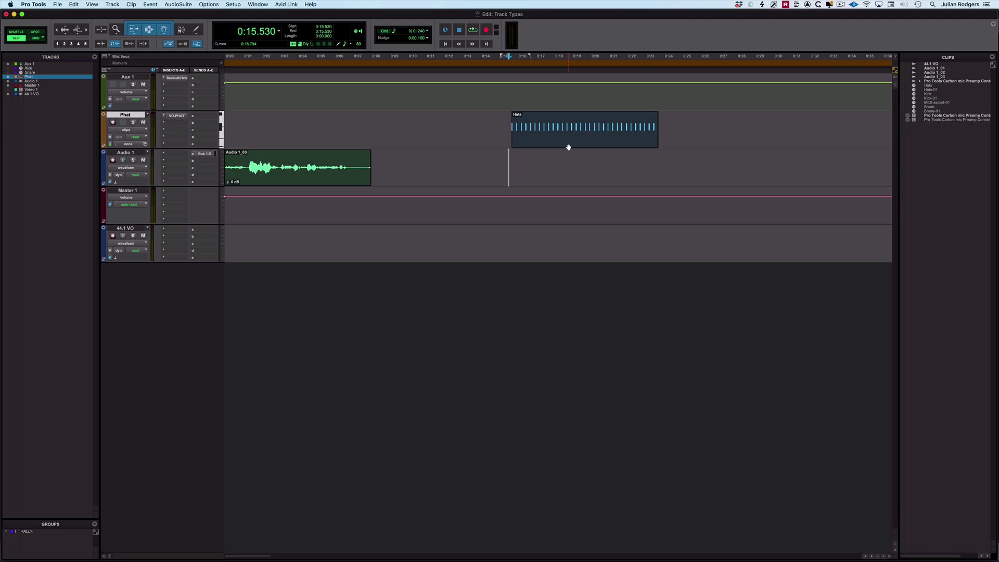
Step: Unhide the Kick and Snare tracks and scroll them into view
click(8, 69)
click(8, 72)
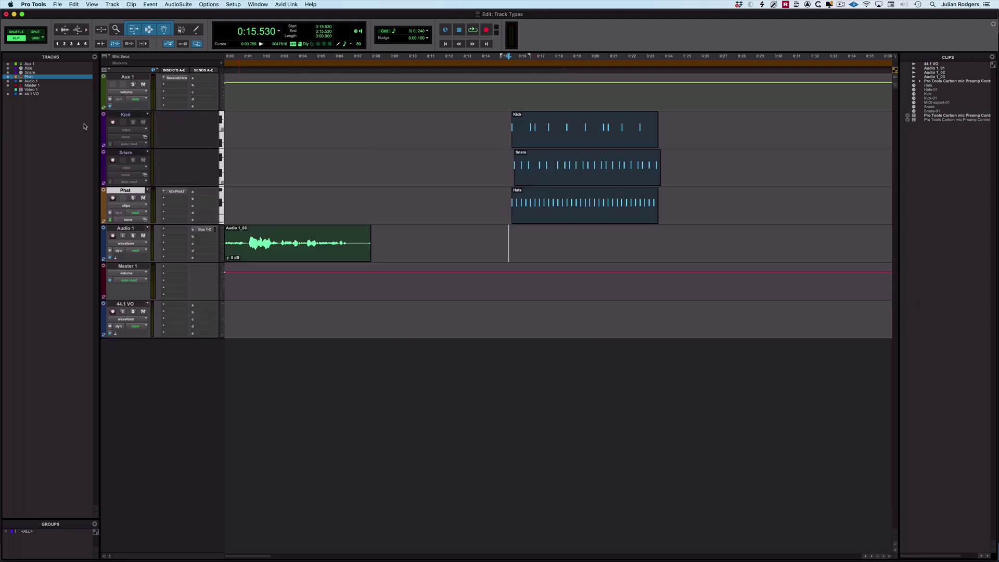
click(124, 153)
shift+click(125, 115)
right_click(126, 114)
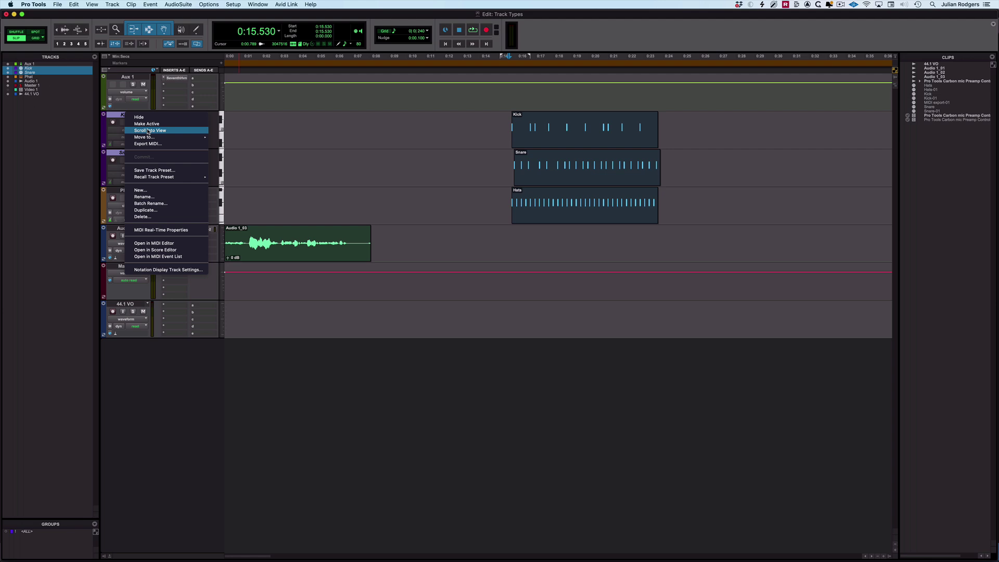
click(149, 131)
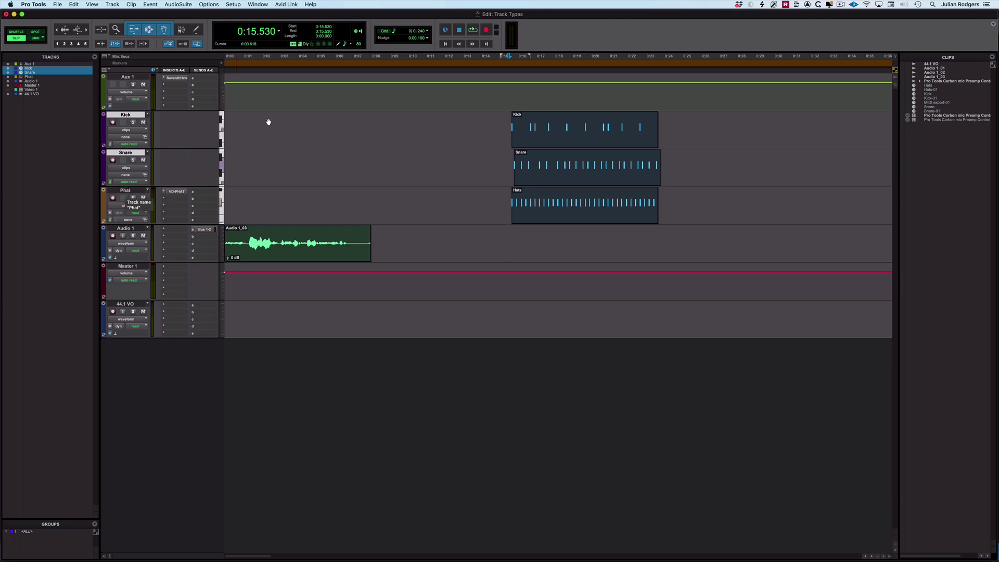
Step: Show the Instrument column in the Edit window
click(106, 70)
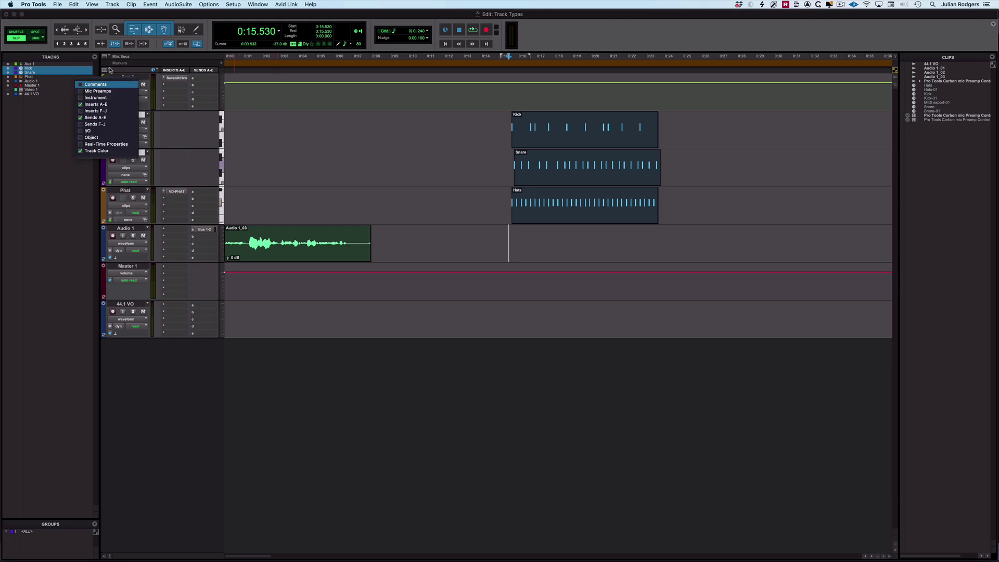
click(83, 98)
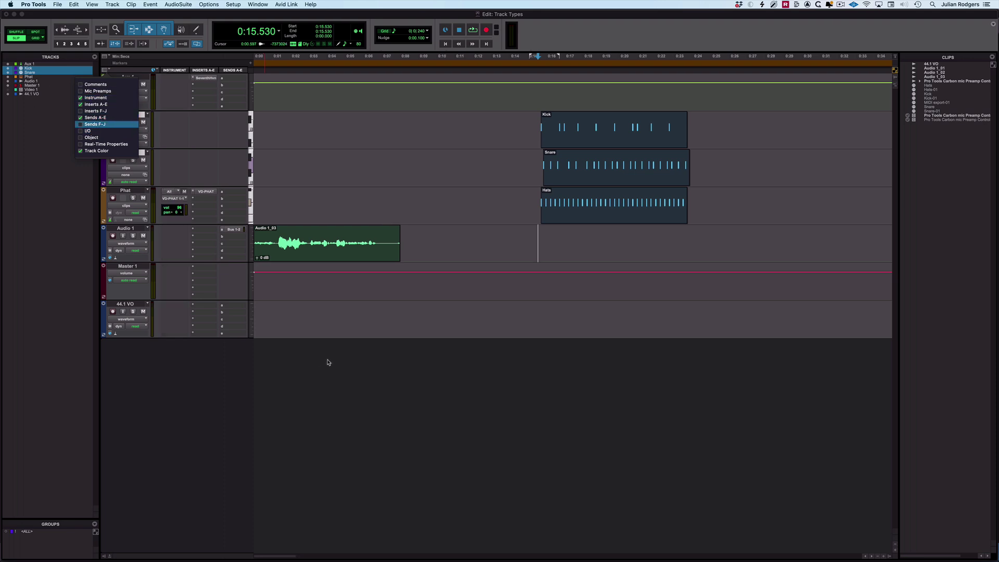
click(328, 363)
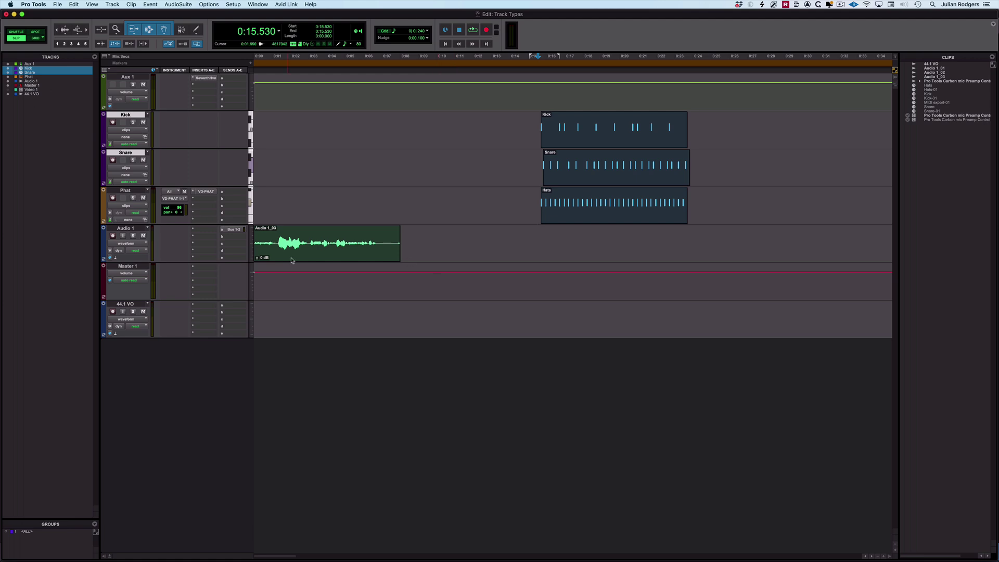
Step: Audition the drums, muting Kick and Snare, then unmuting Snare
key(space)
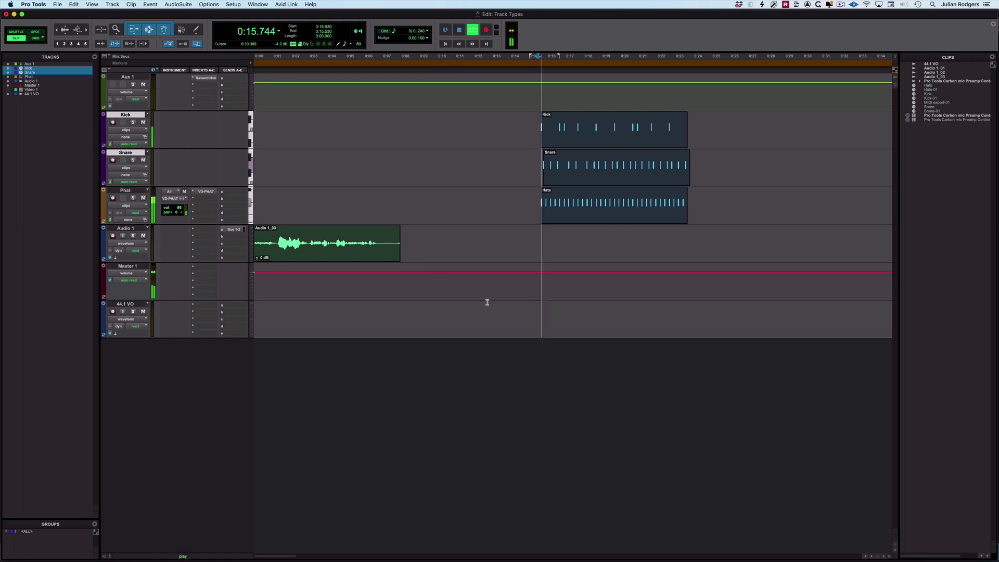
click(143, 122)
click(143, 160)
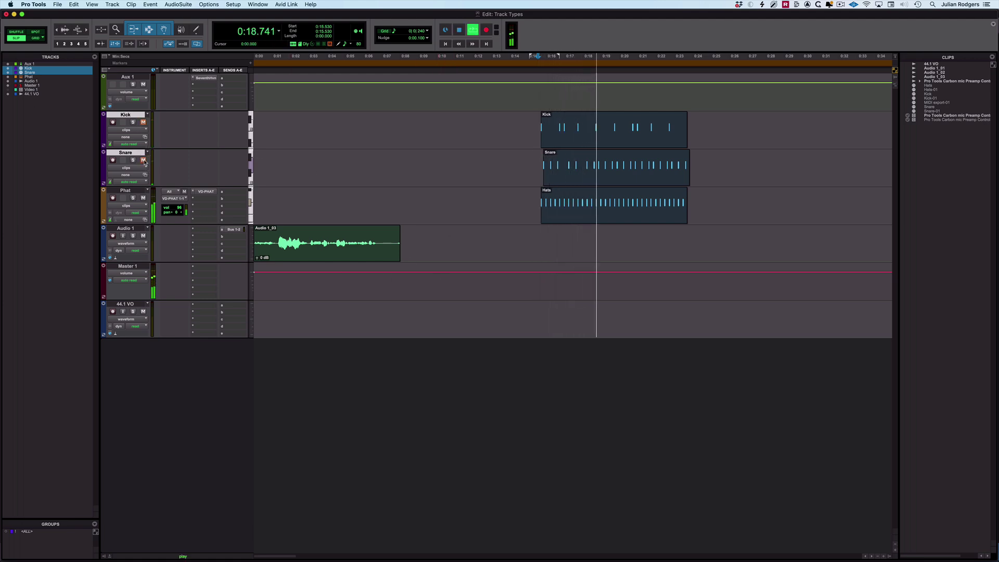
click(143, 160)
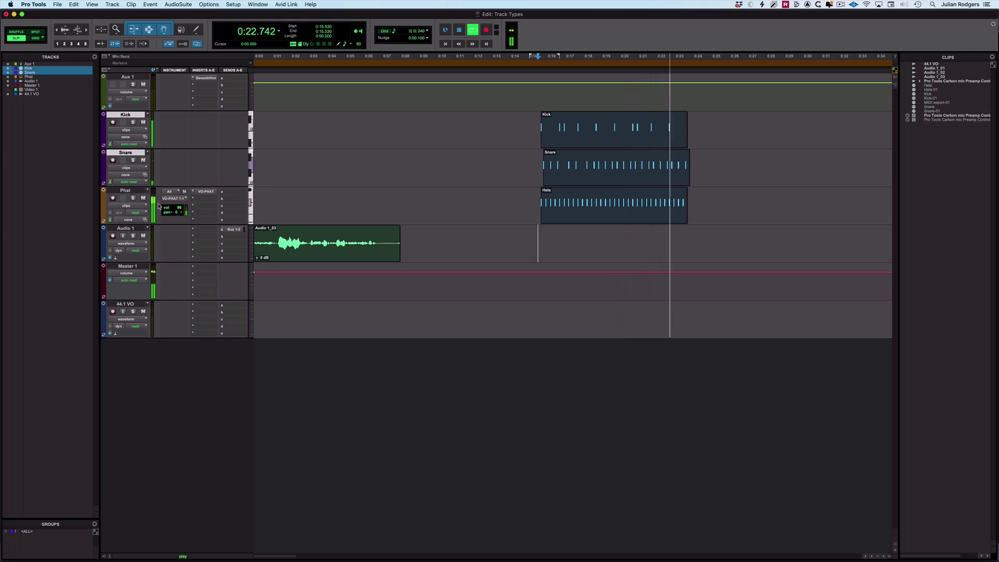
key(space)
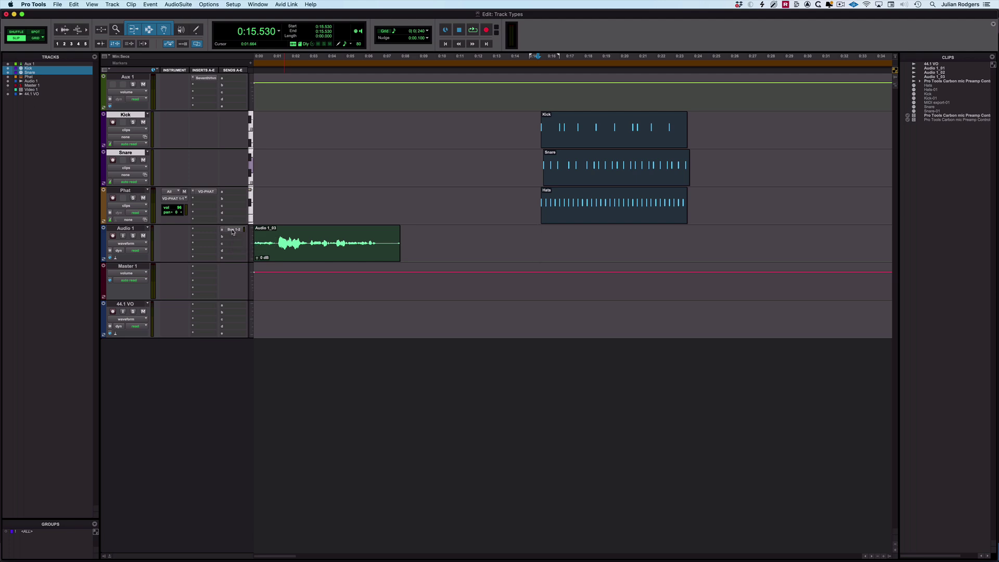
Step: Move the Bus 1-2 send from Audio 1 to Phat and raise it to +7.5 dB during playback
drag(232, 232, 236, 194)
click(233, 195)
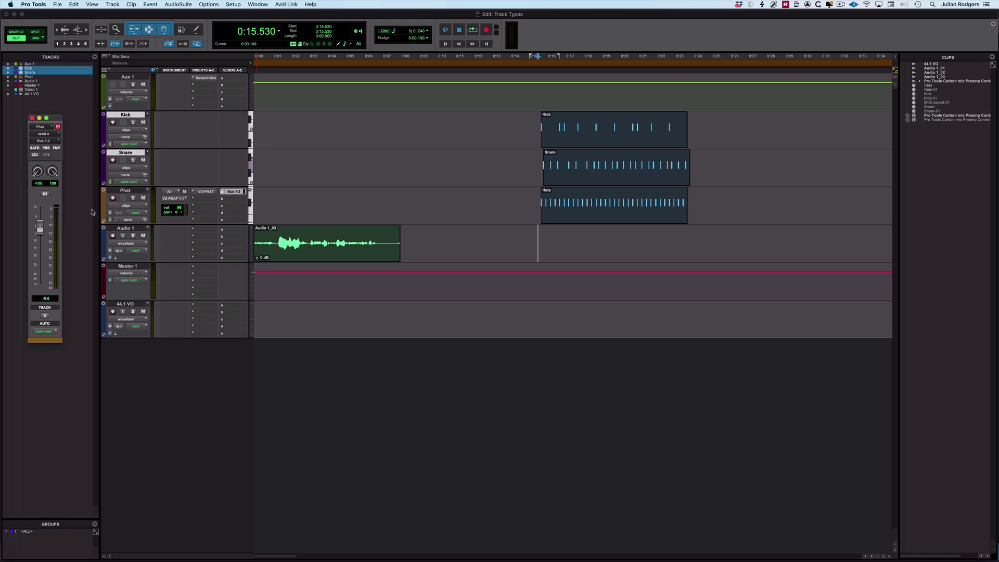
drag(40, 228, 40, 219)
key(space)
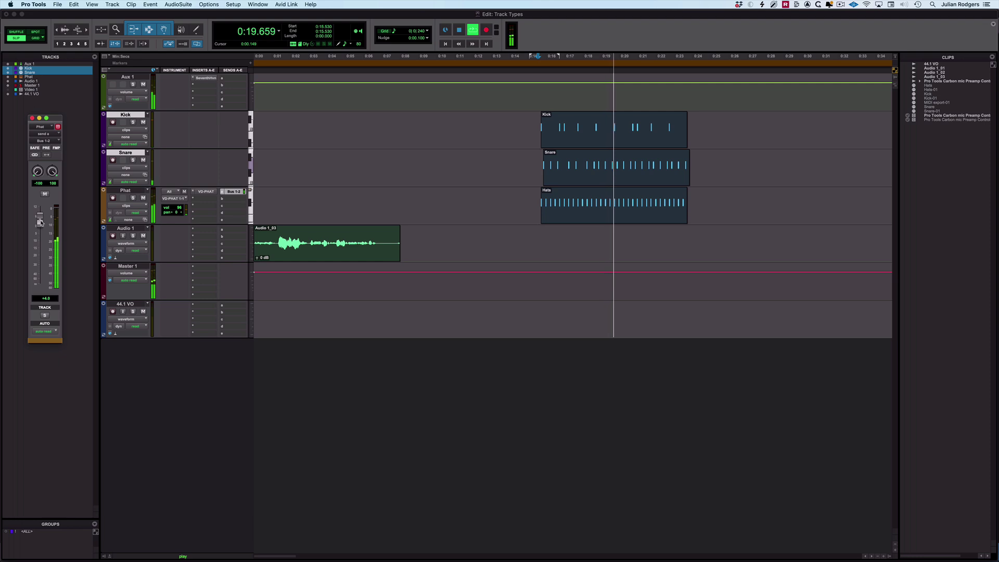
drag(40, 223, 41, 218)
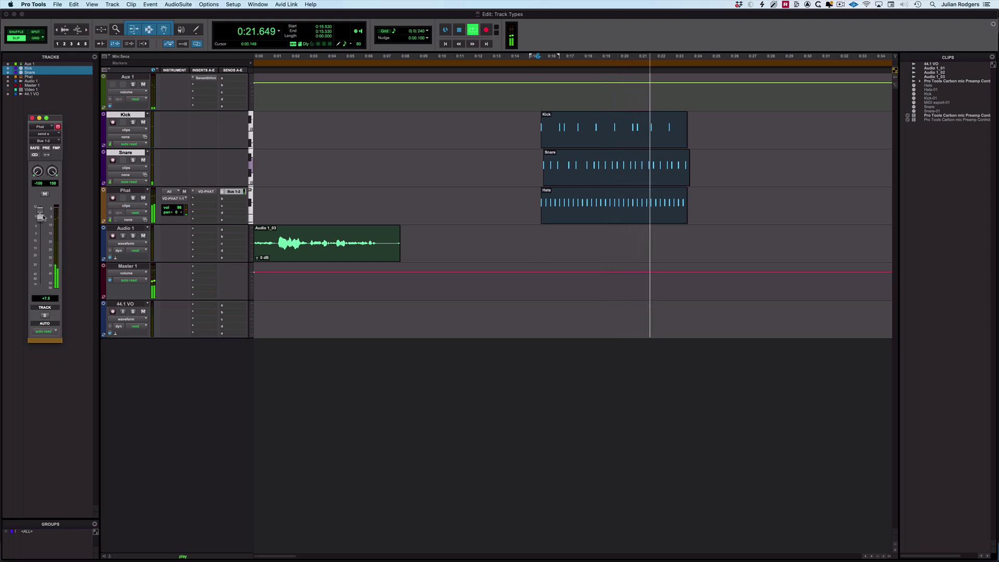
key(space)
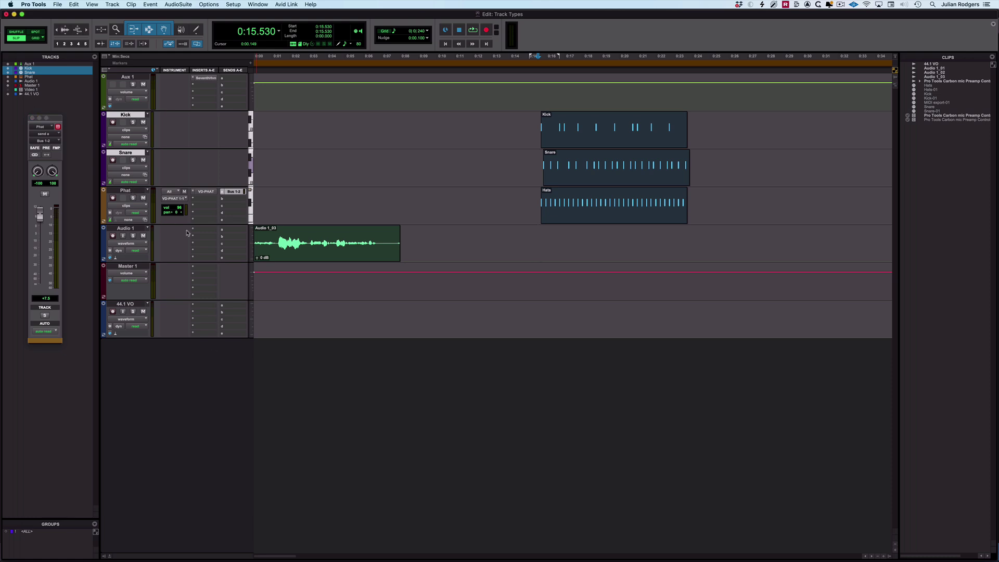
Step: Move Kick, Snare and Phat into a new Basic Folder named Folder 1
alt+click(133, 230)
alt+click(134, 230)
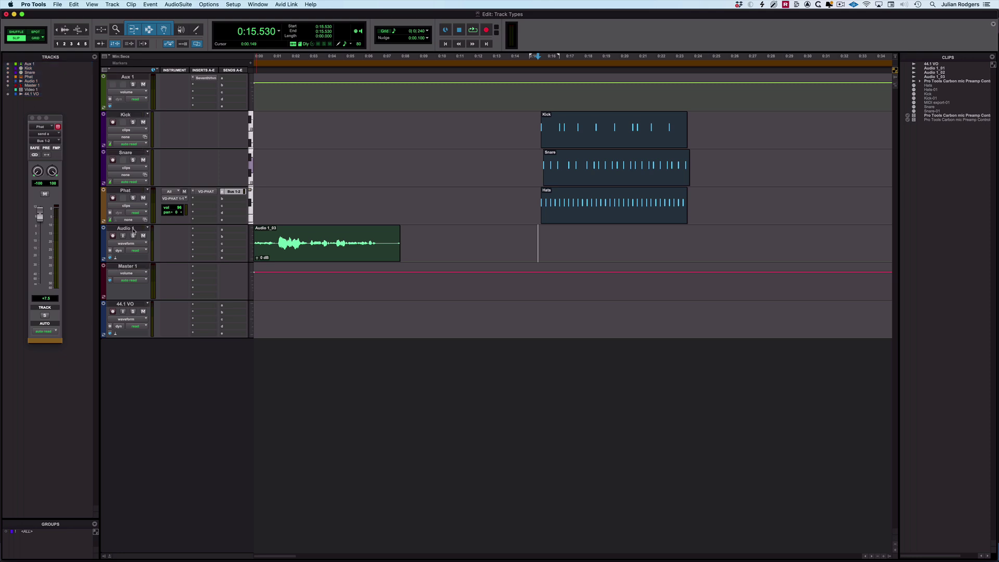
click(129, 116)
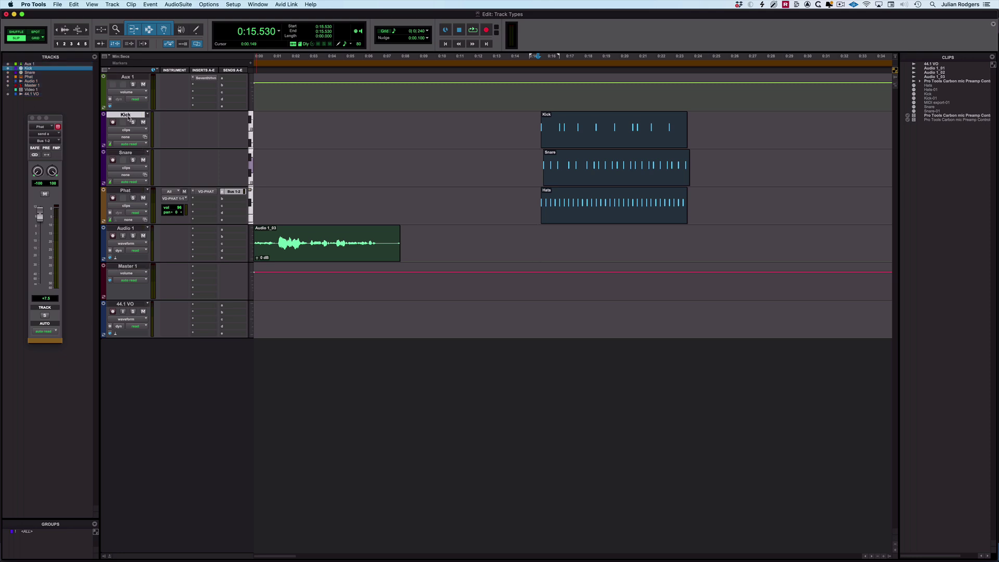
shift+click(127, 194)
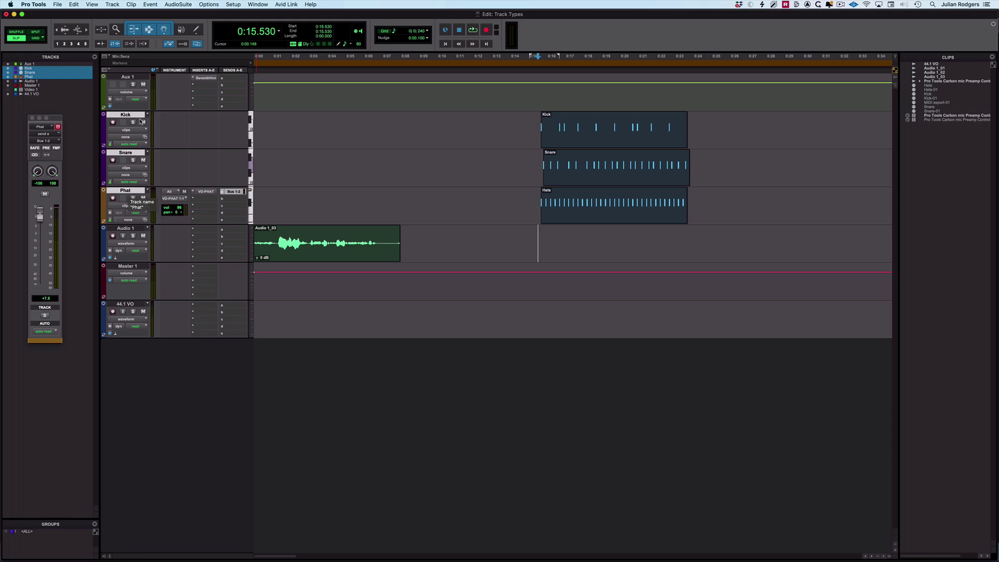
right_click(136, 193)
mouse_move(205, 219)
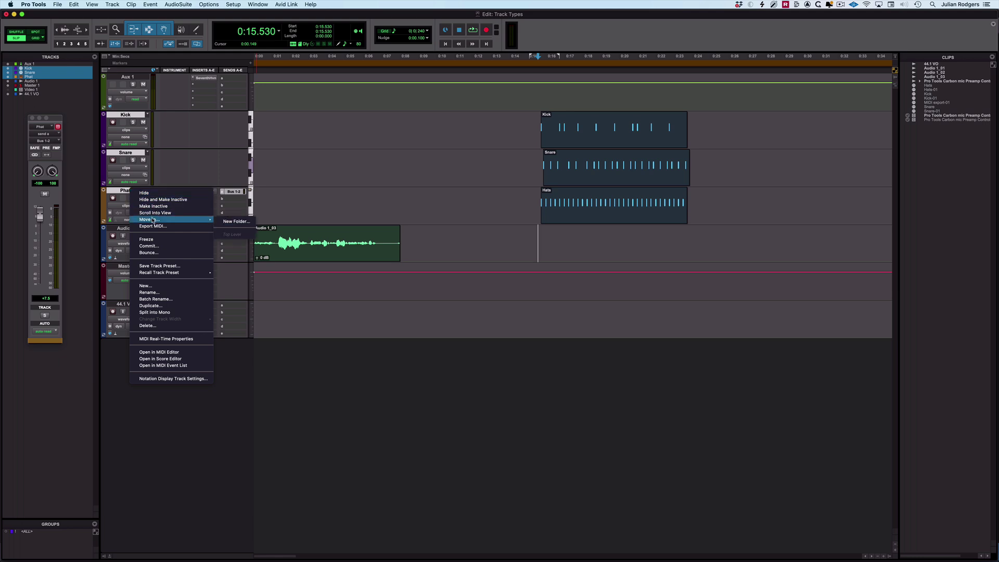
click(236, 222)
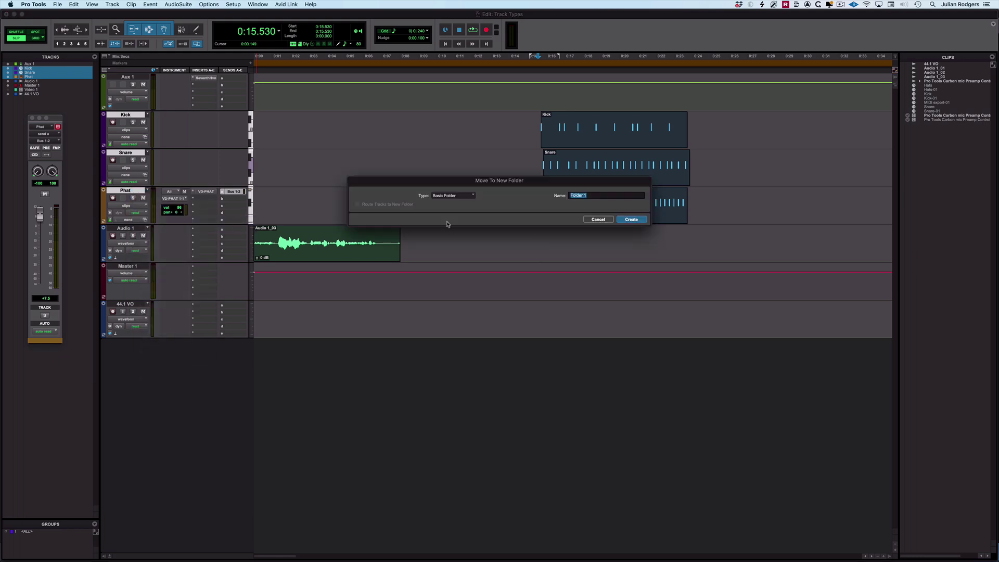
click(461, 197)
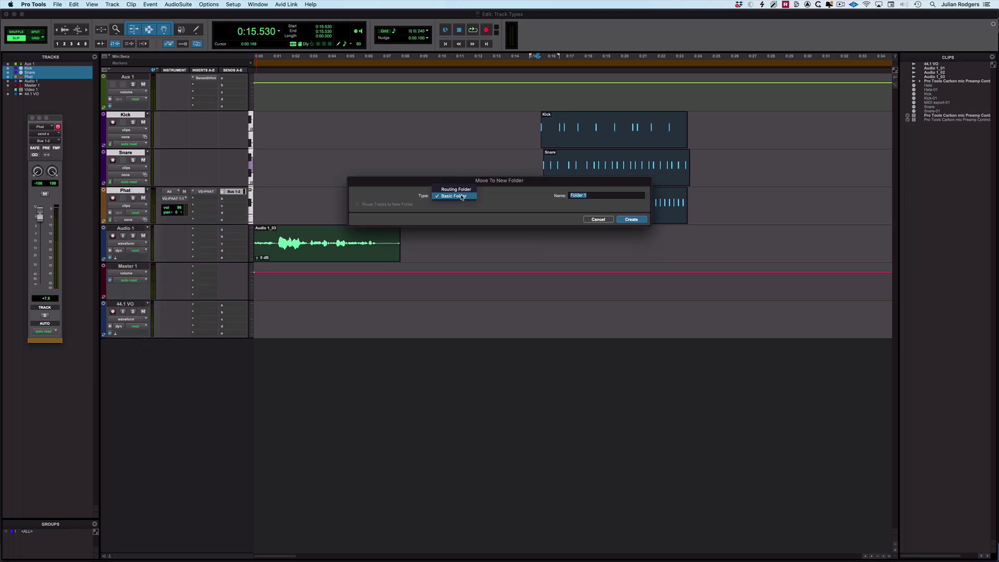
click(462, 197)
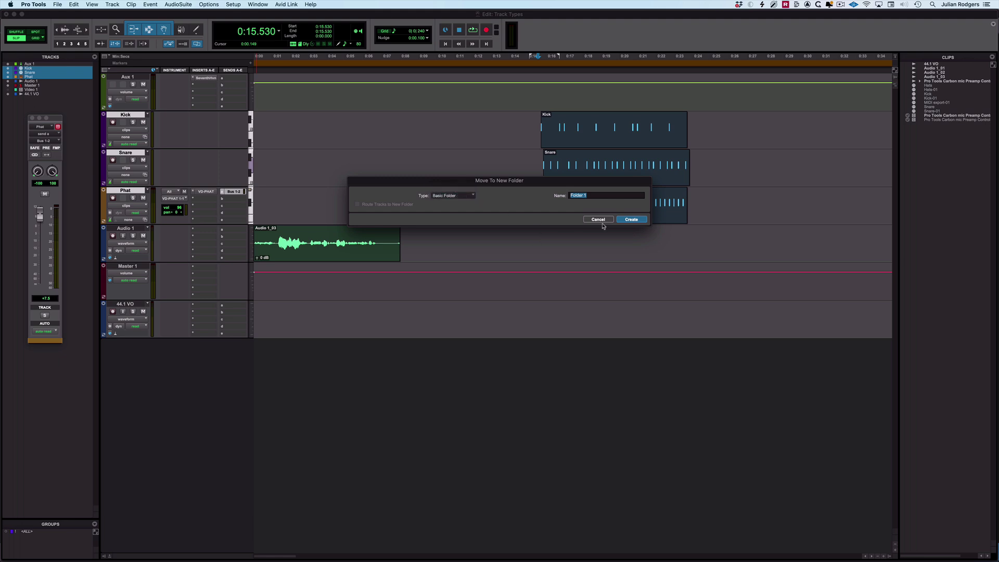
click(624, 220)
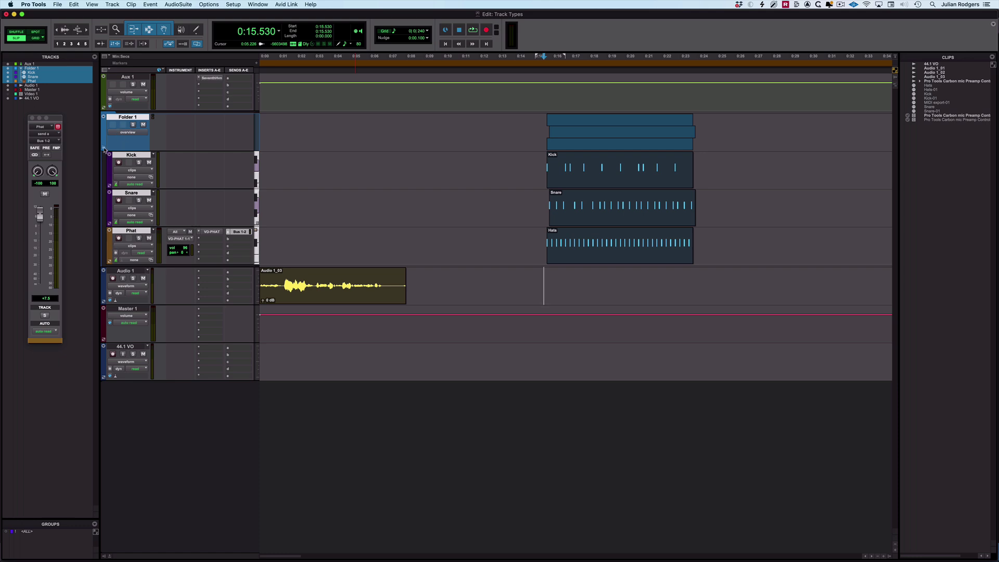
Step: Toggle Folder 1 open and closed, leaving it collapsed
click(104, 149)
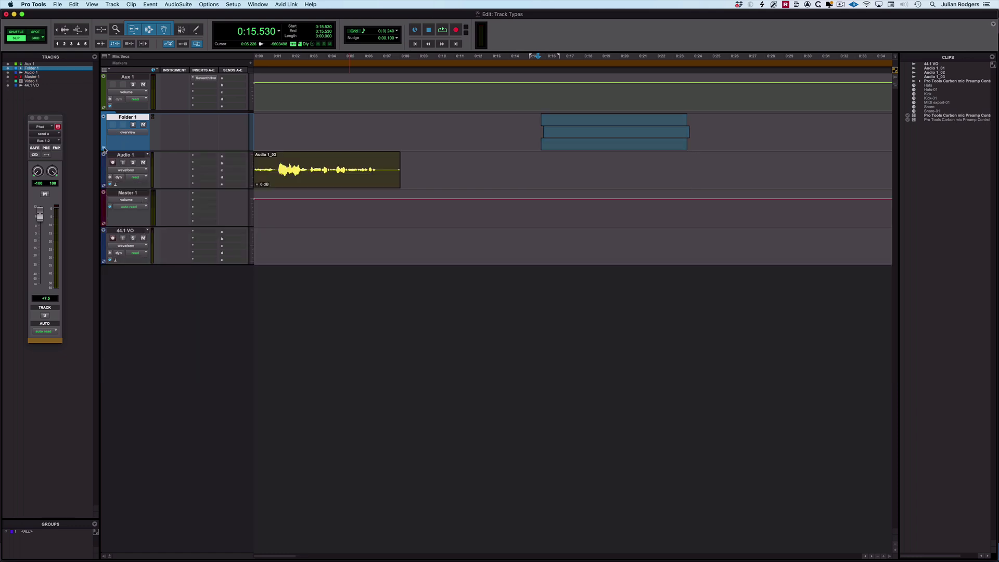
click(104, 149)
click(104, 150)
click(105, 150)
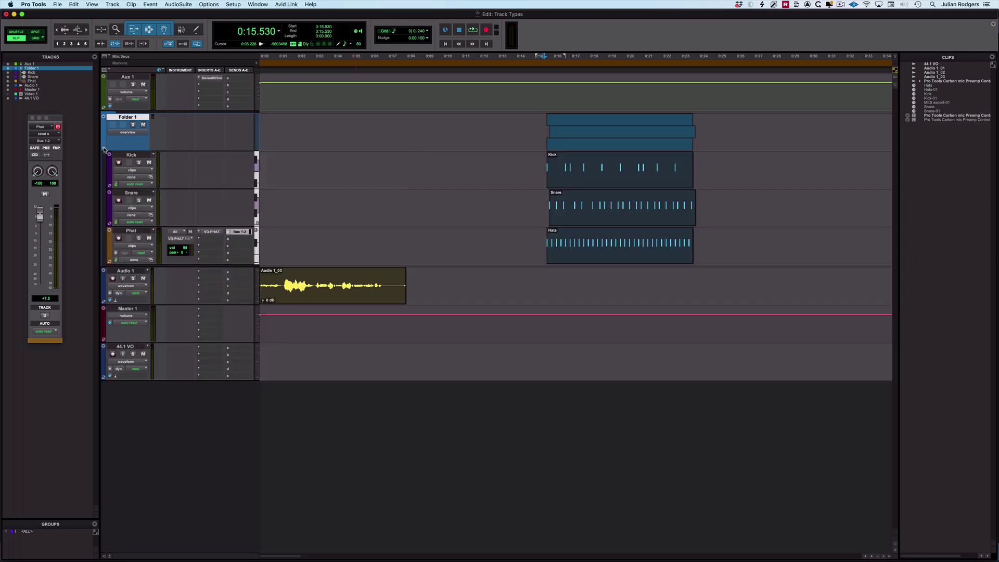
click(104, 150)
click(104, 150)
click(104, 150)
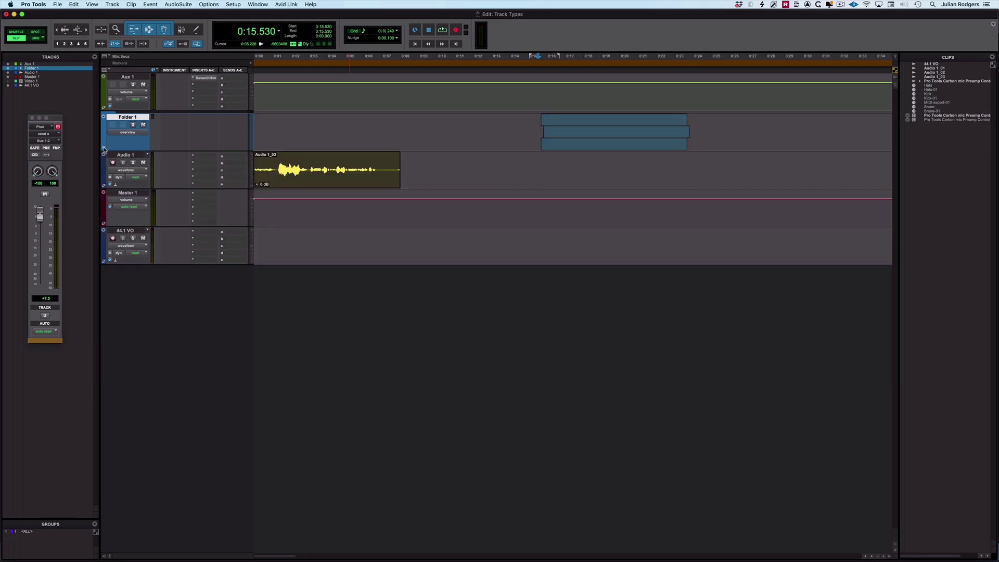
Step: Clear a time range from Folder 1's clips and play from 0:16.554 to hear the gap
drag(581, 127, 618, 145)
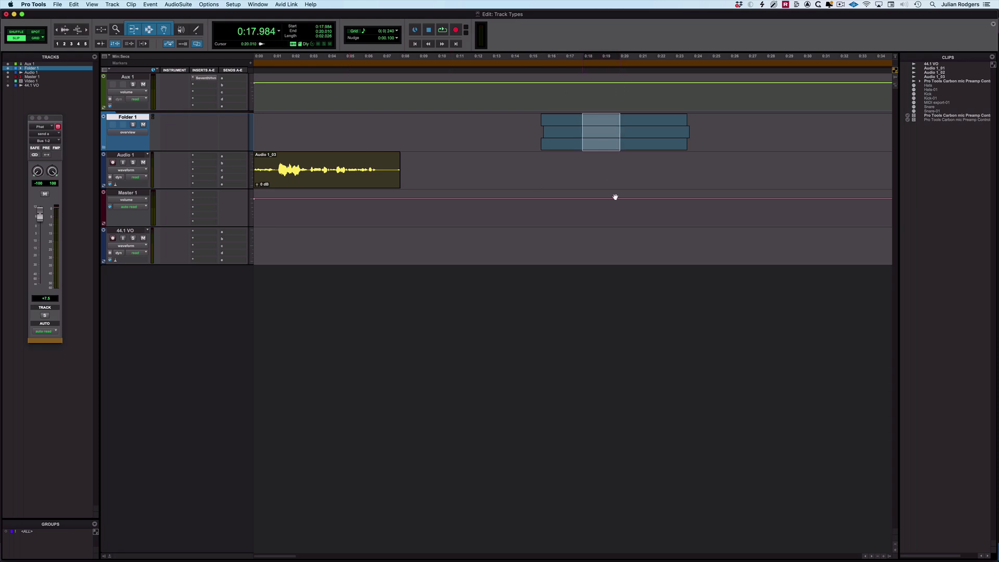
key(Delete)
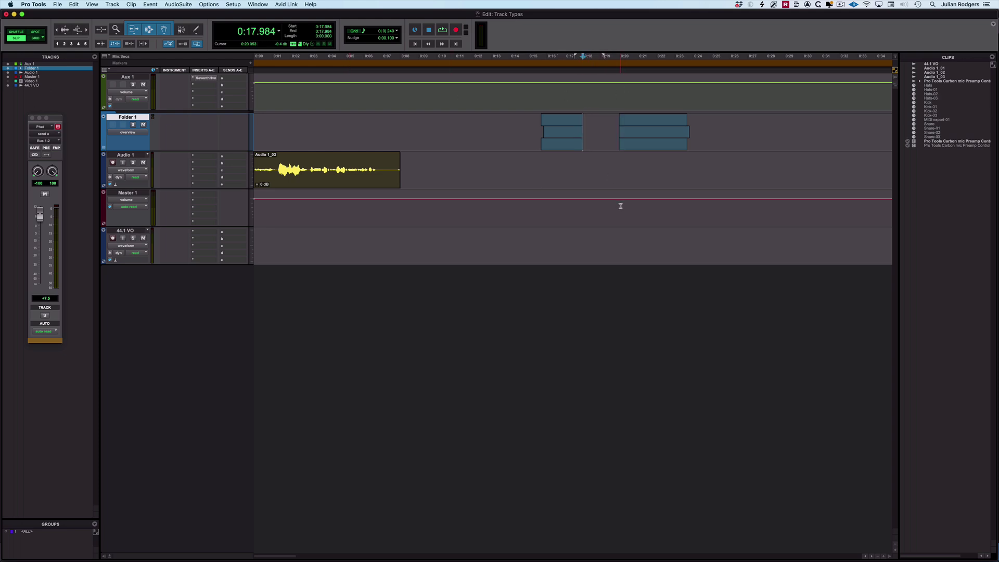
click(556, 124)
key(space)
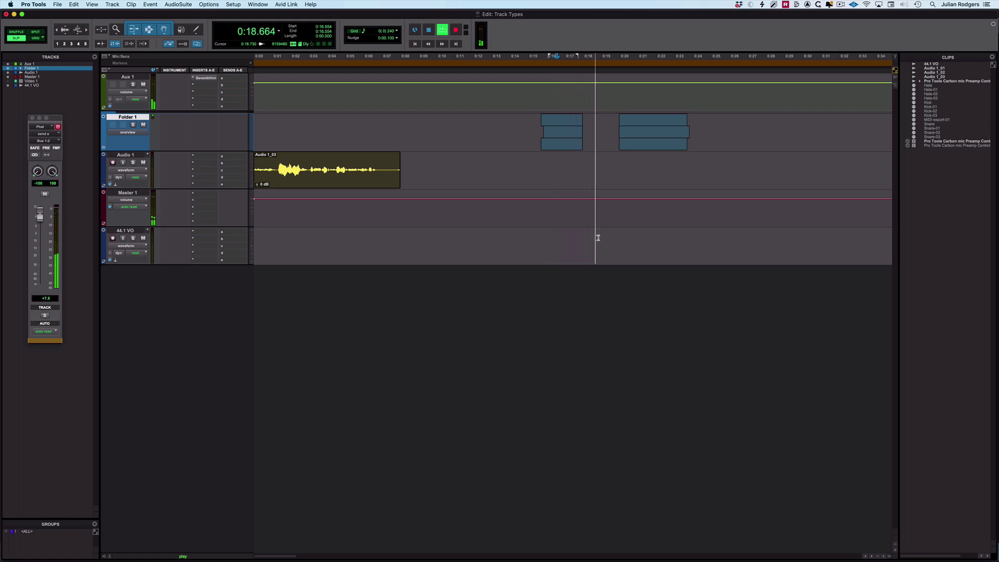
key(space)
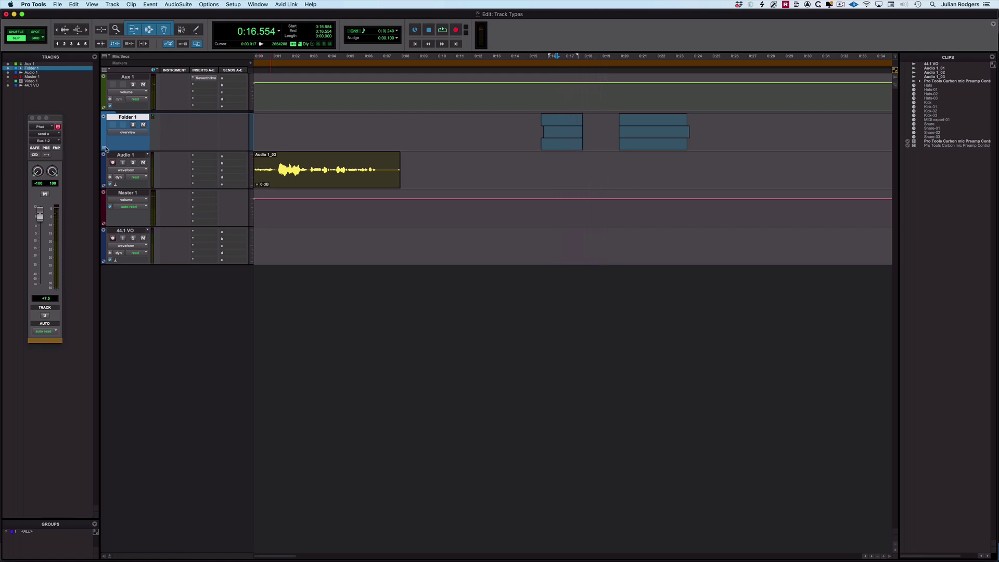
Step: Expand Folder 1 and undo the clear, restoring whole Kick, Snare and Hats clips
click(103, 116)
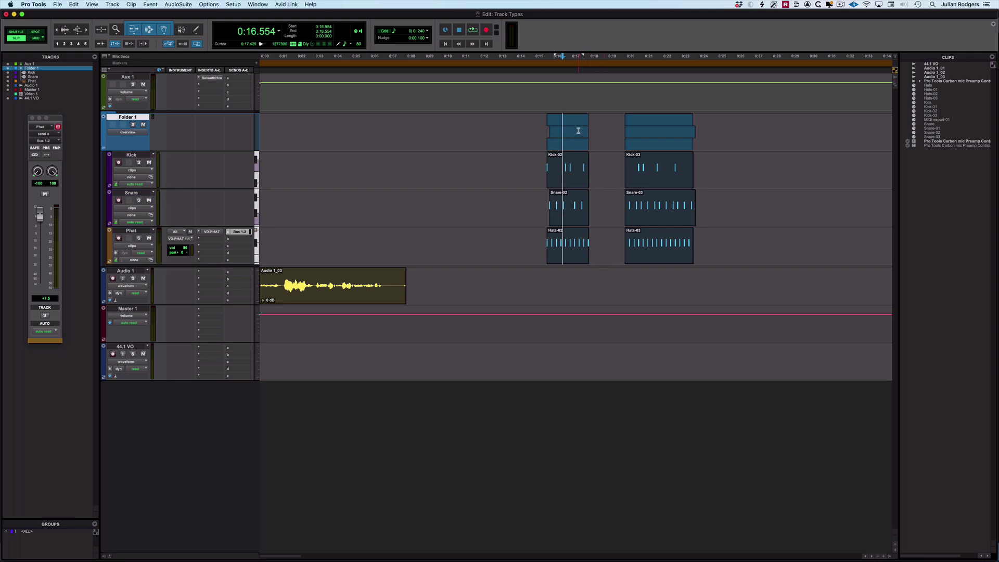
drag(578, 127, 646, 230)
key(super+z)
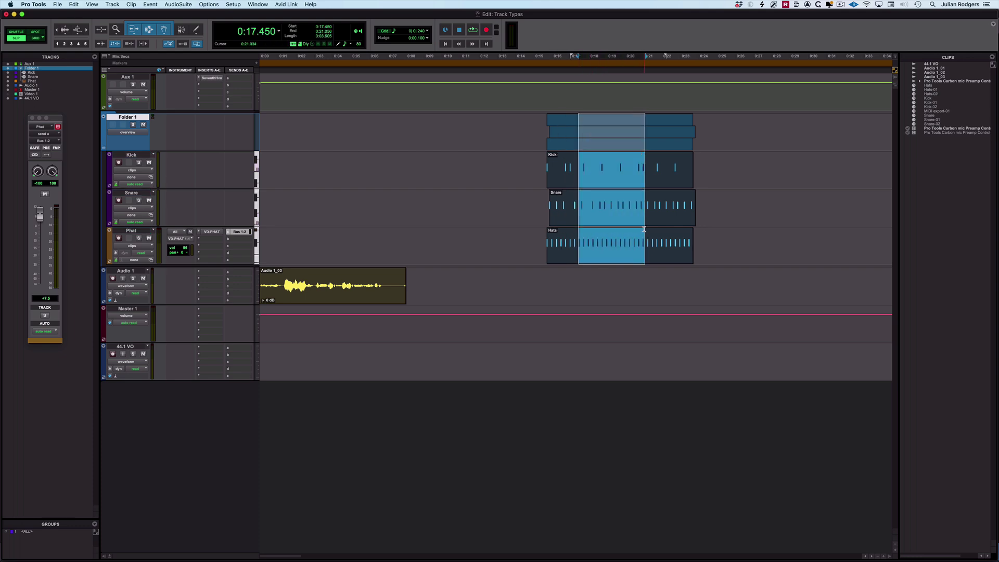
click(516, 167)
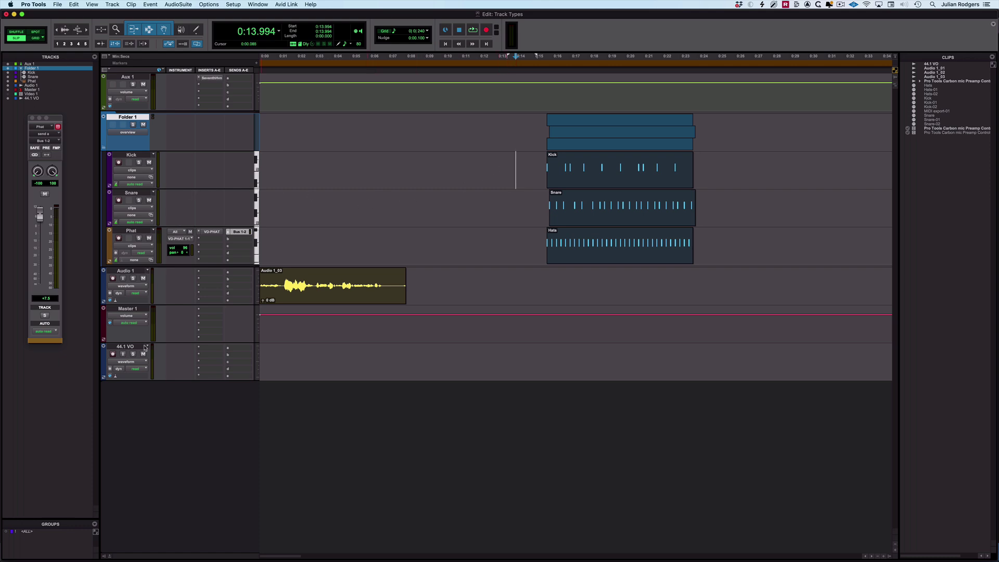
Step: Move Audio 1 and 44.1 VO into a new Routing Folder track
click(133, 272)
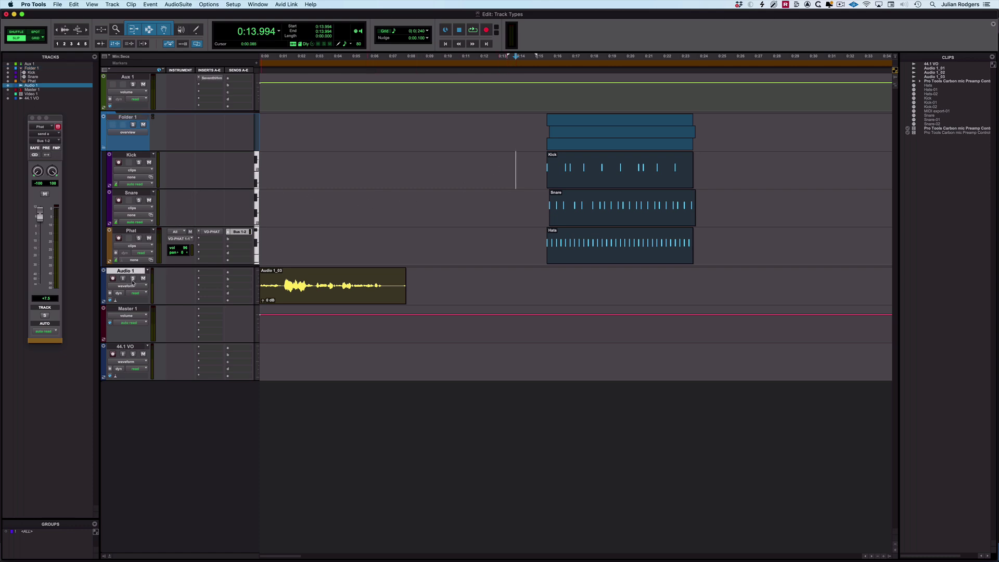
super+click(130, 346)
right_click(128, 271)
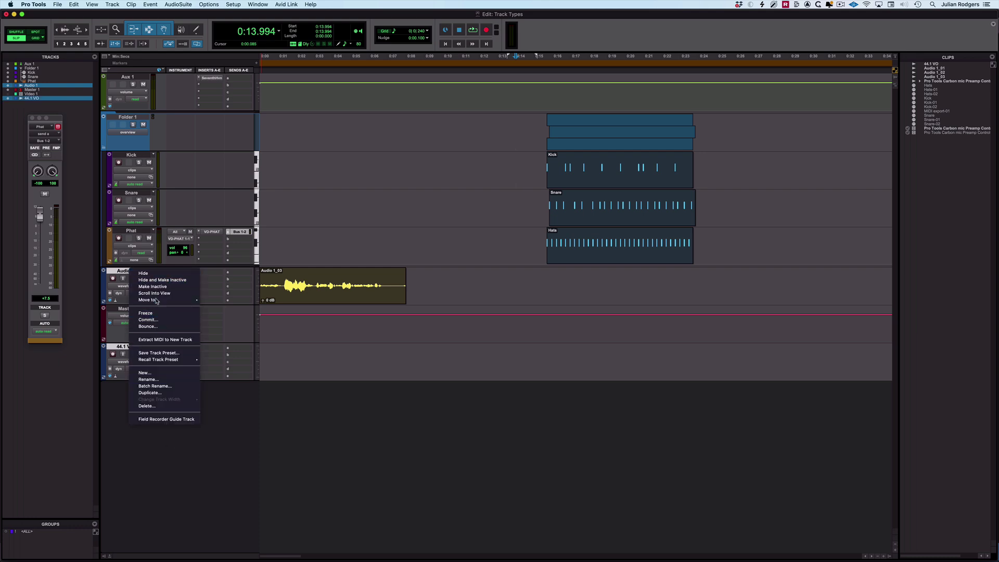
mouse_move(161, 301)
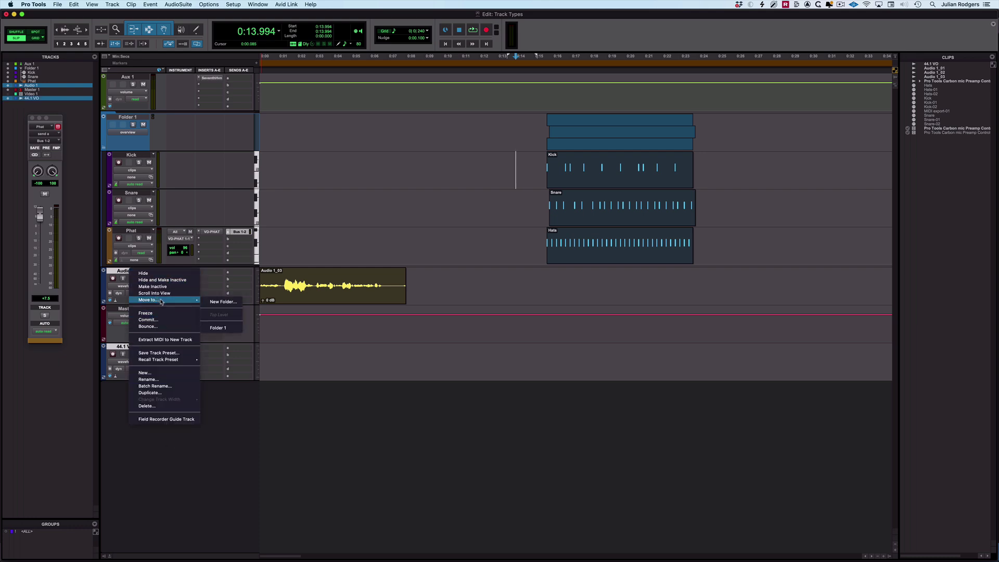
click(221, 303)
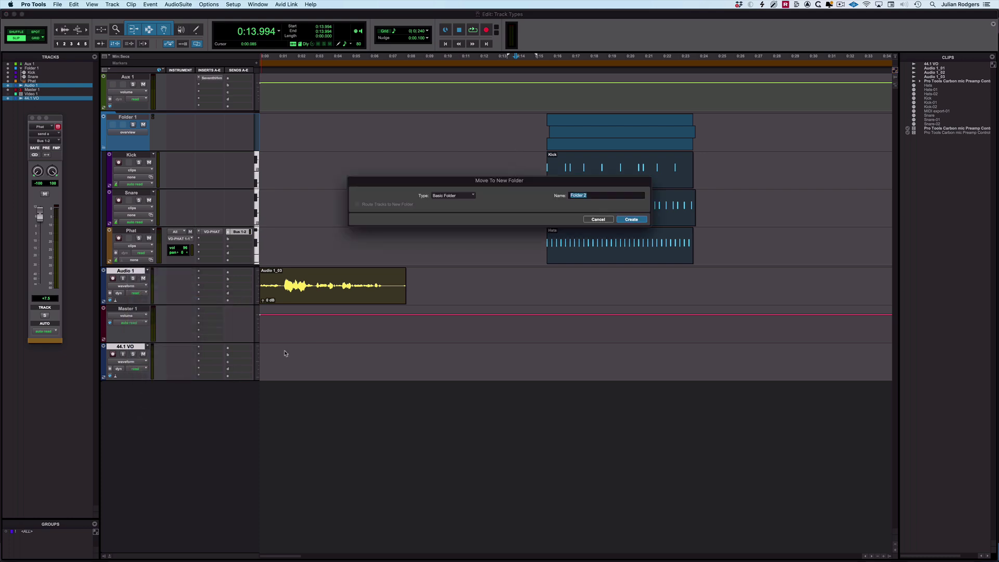
click(474, 196)
click(452, 200)
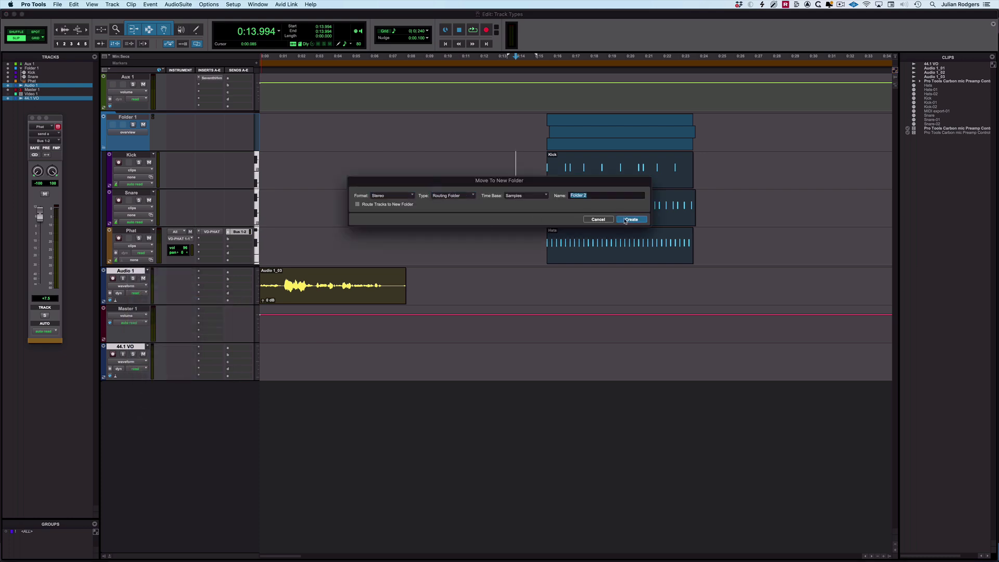
key(Return)
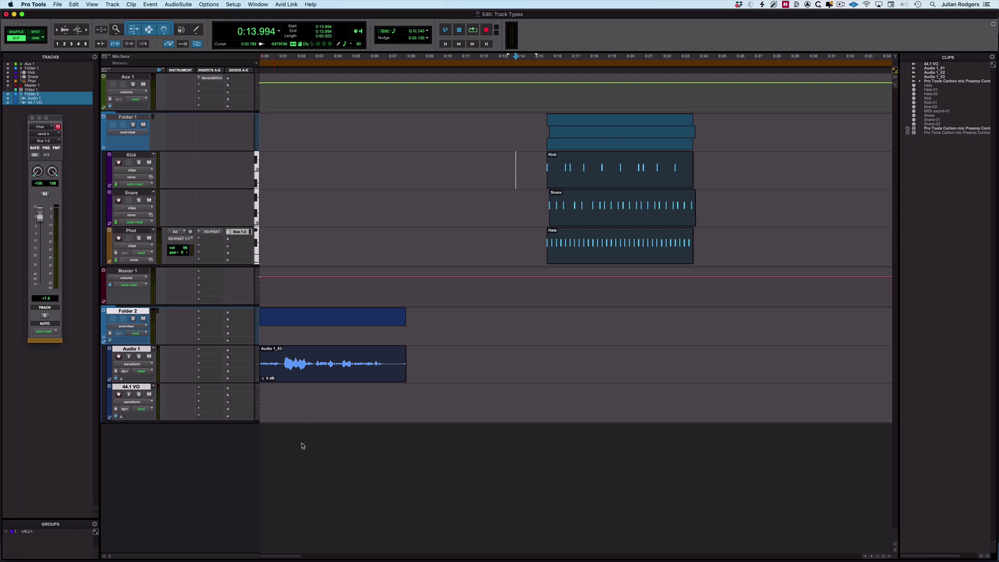
Step: In the Mix window, select every track except Master 1
key(super+equal)
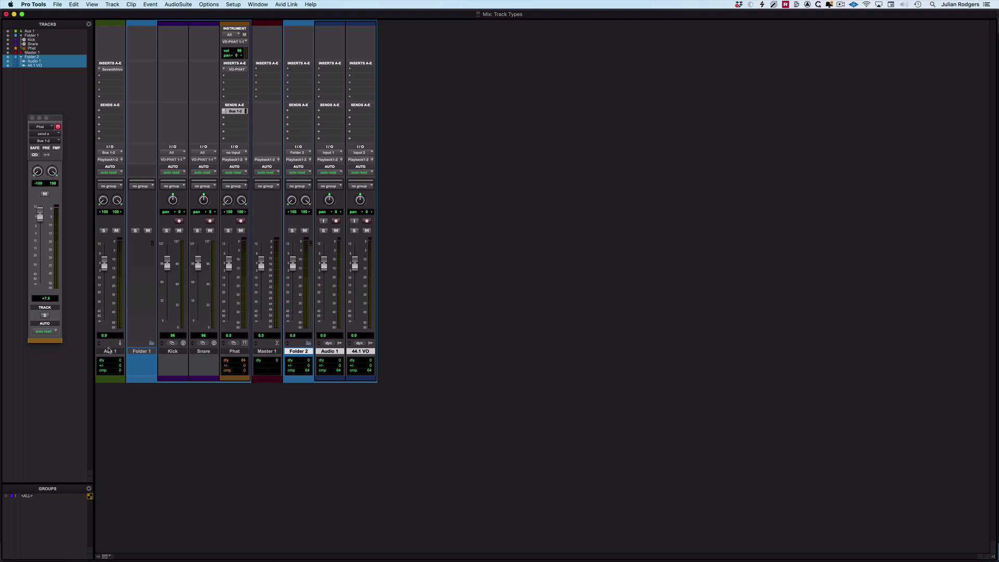
shift+click(239, 352)
alt+click(261, 353)
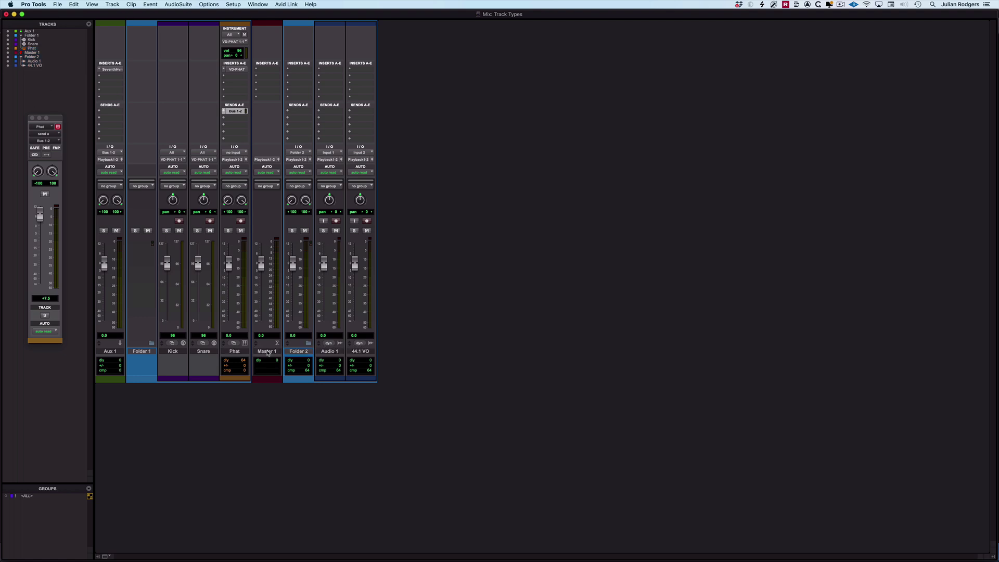
alt+click(267, 353)
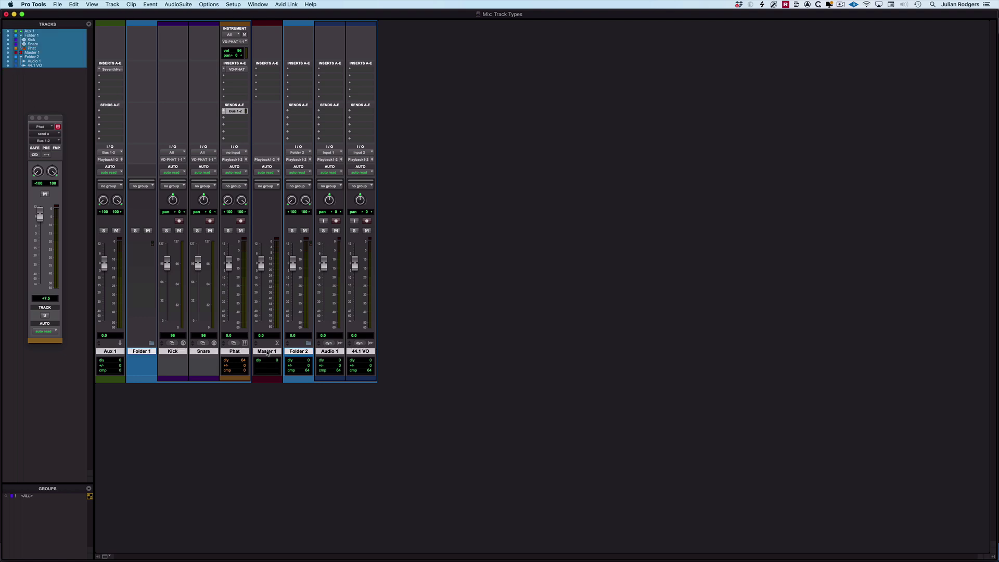
super+click(267, 352)
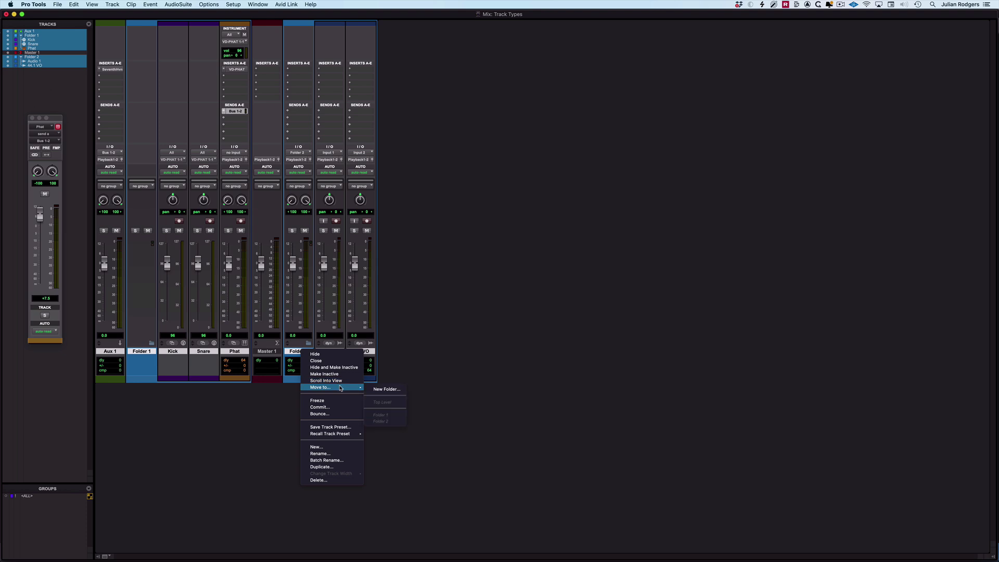
click(408, 367)
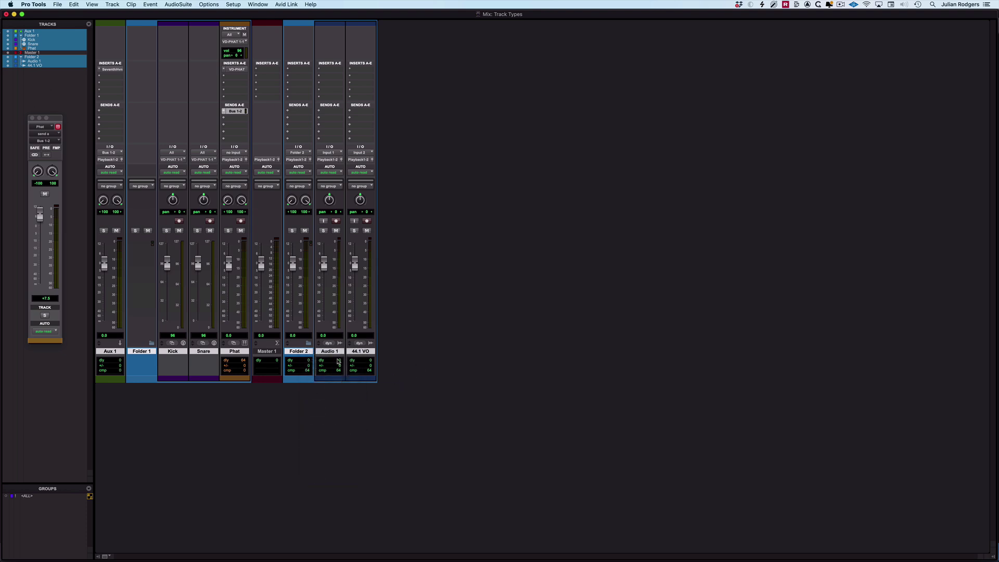
Step: Group the selected tracks as a Mix-type group, Group 1
key(super+g)
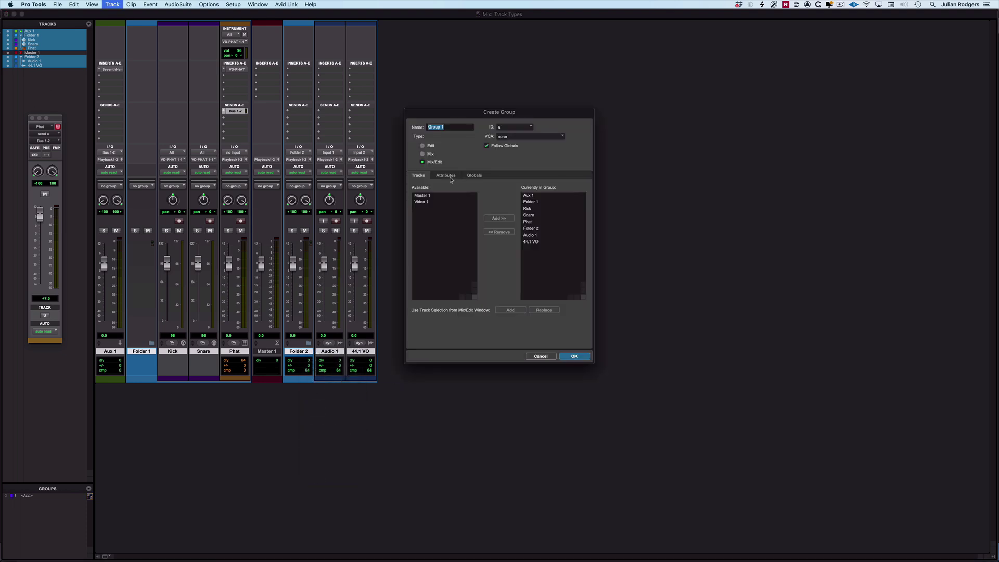
click(424, 154)
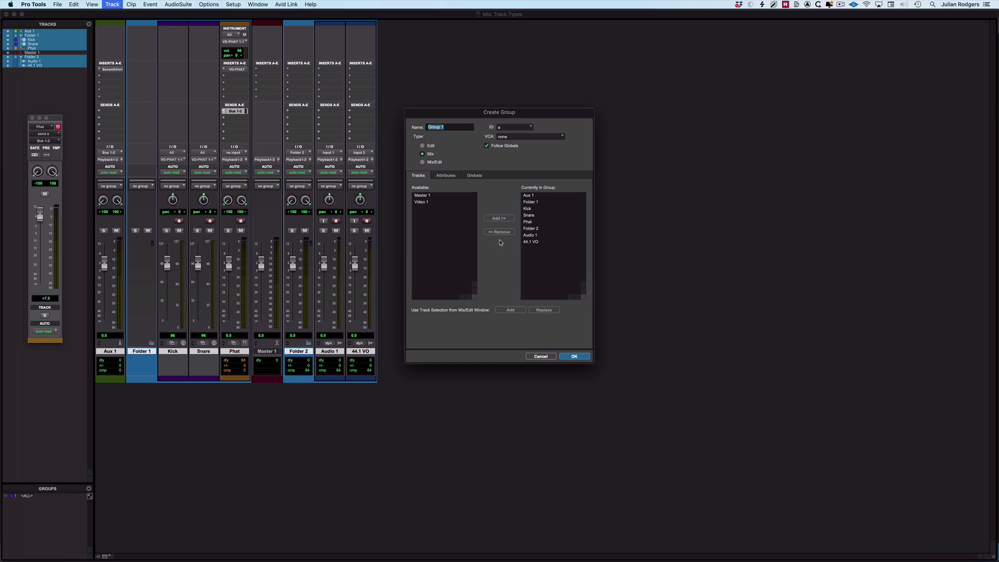
click(575, 356)
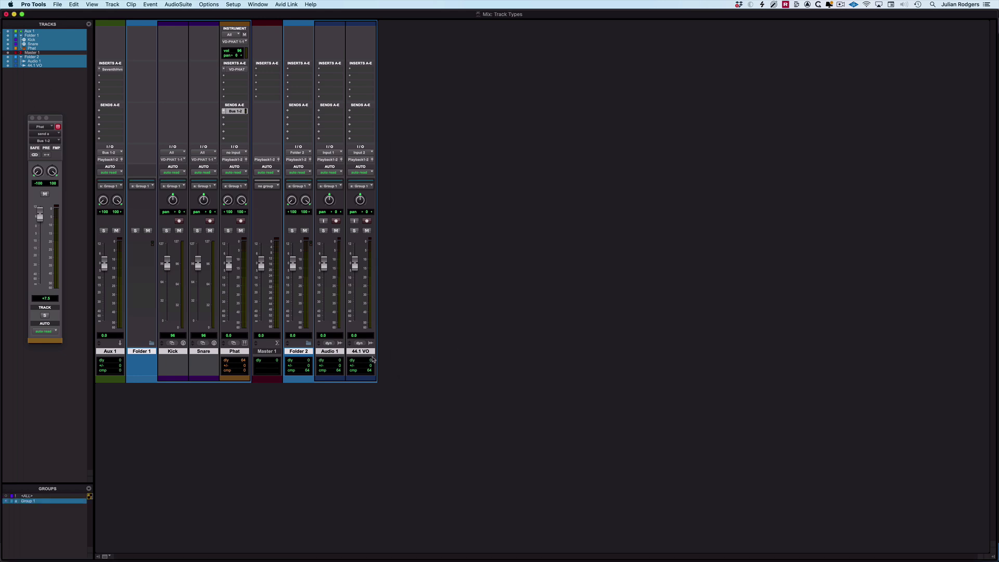
key(super+shift+n)
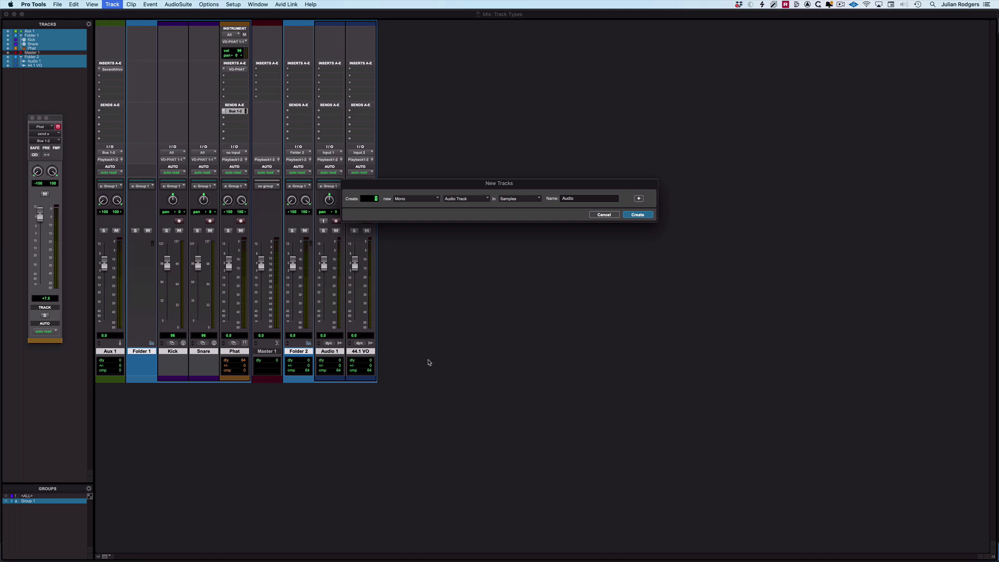
Step: Create a VCA Master track, VCA 1, assigned to Group 1, and nudge its fader
key(super+Down)
key(super+Down)
key(super+Down)
key(Return)
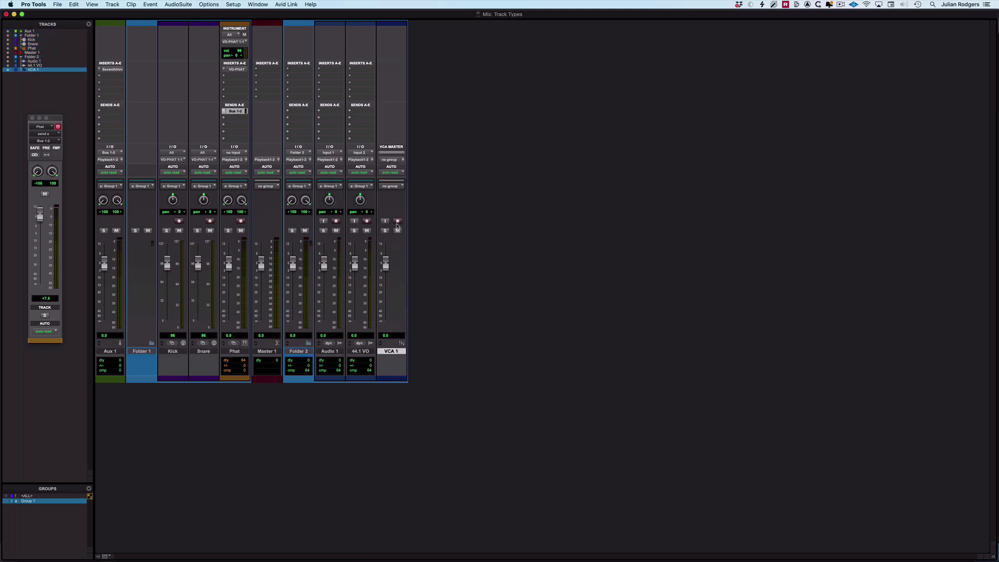
click(395, 160)
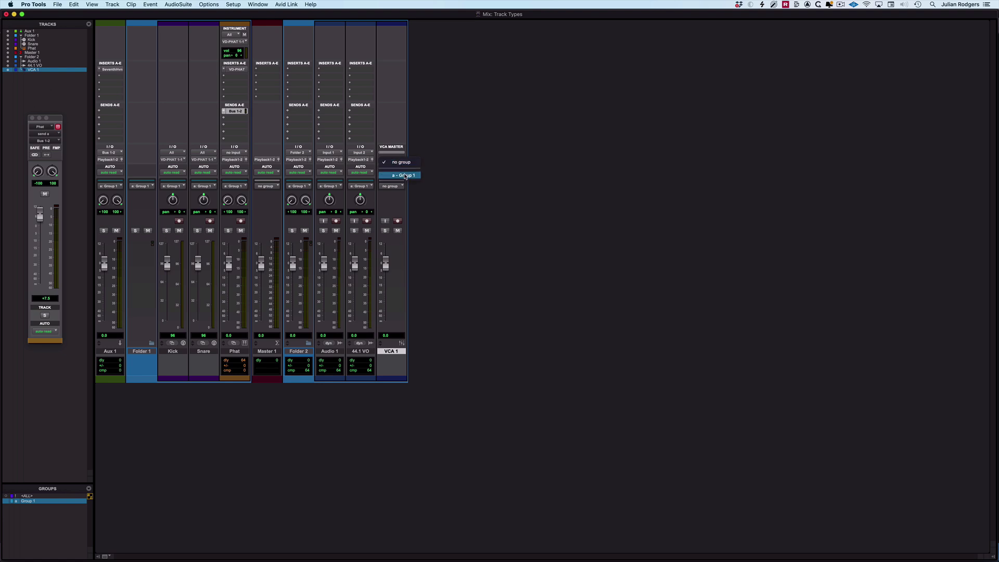
click(403, 175)
mouse_move(385, 265)
mouse_down()
mouse_move(385, 305)
mouse_move(385, 263)
mouse_up()
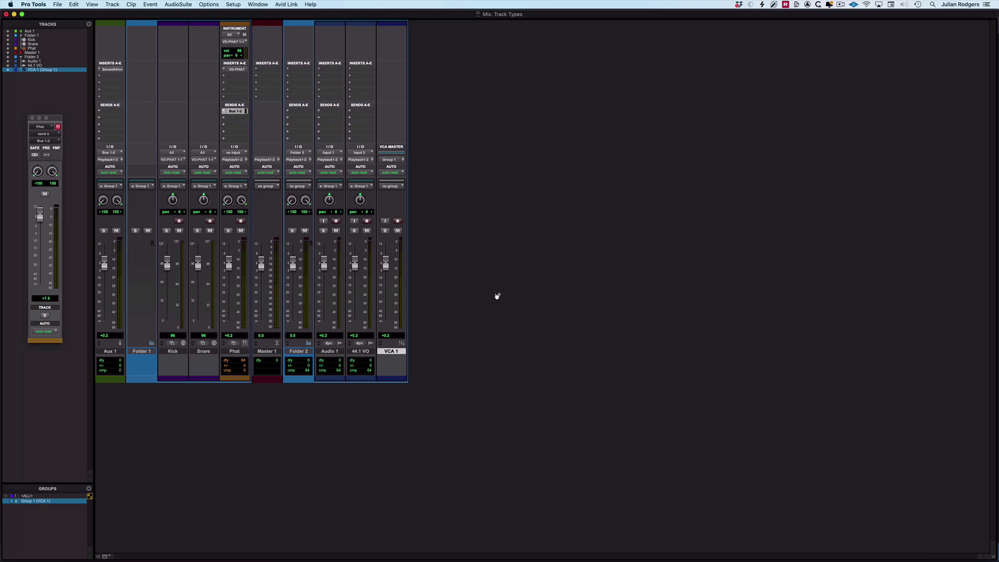
key(super+equal)
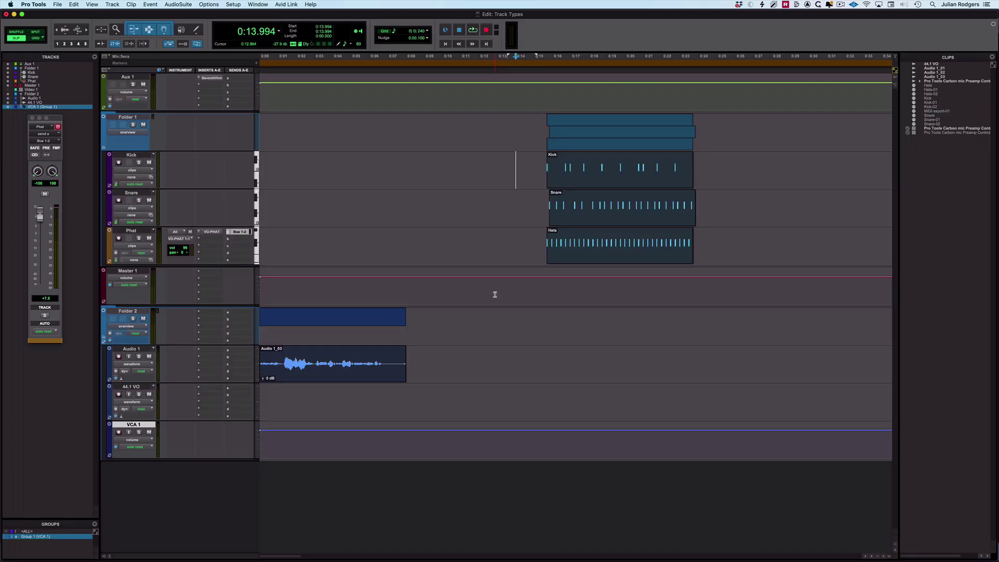
Step: Show Video 1, place the playhead at 0:25.642, open the Video window, and play briefly
click(7, 90)
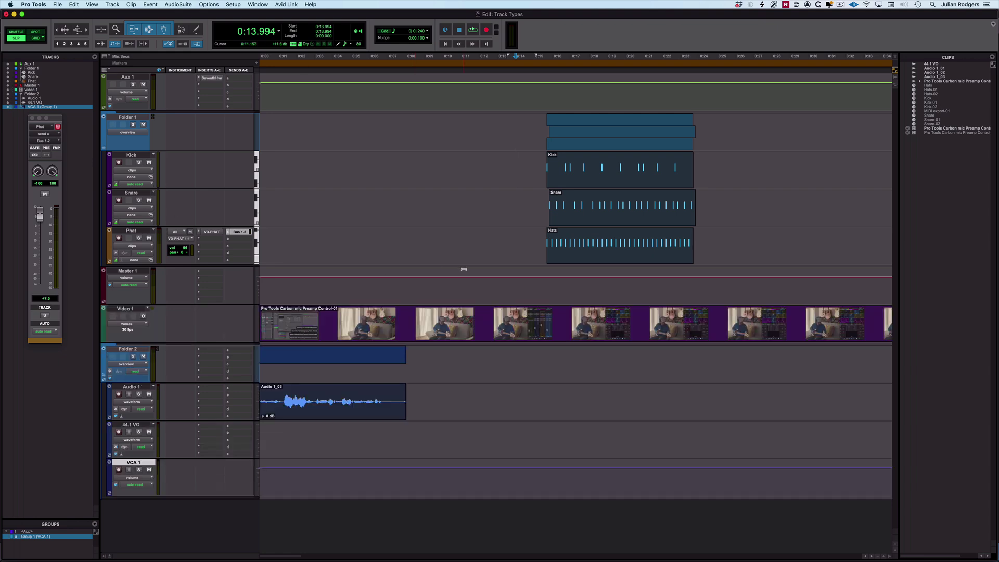
click(729, 318)
key(super+KP_9)
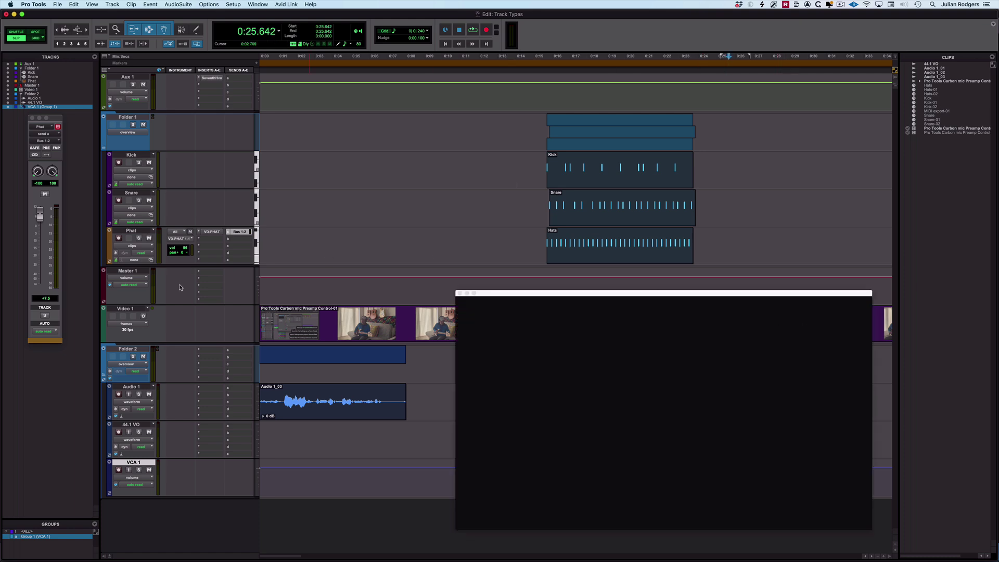
key(space)
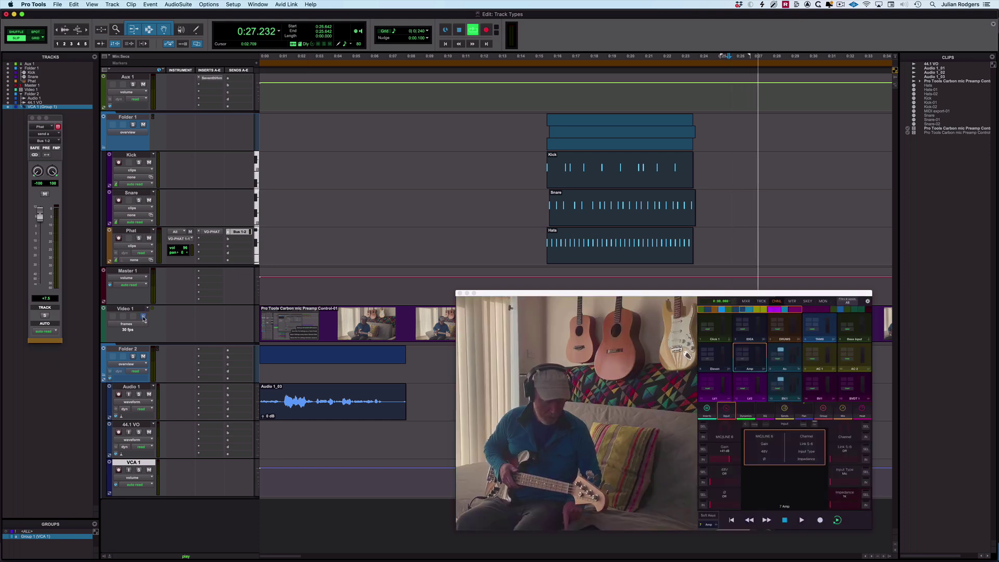
key(space)
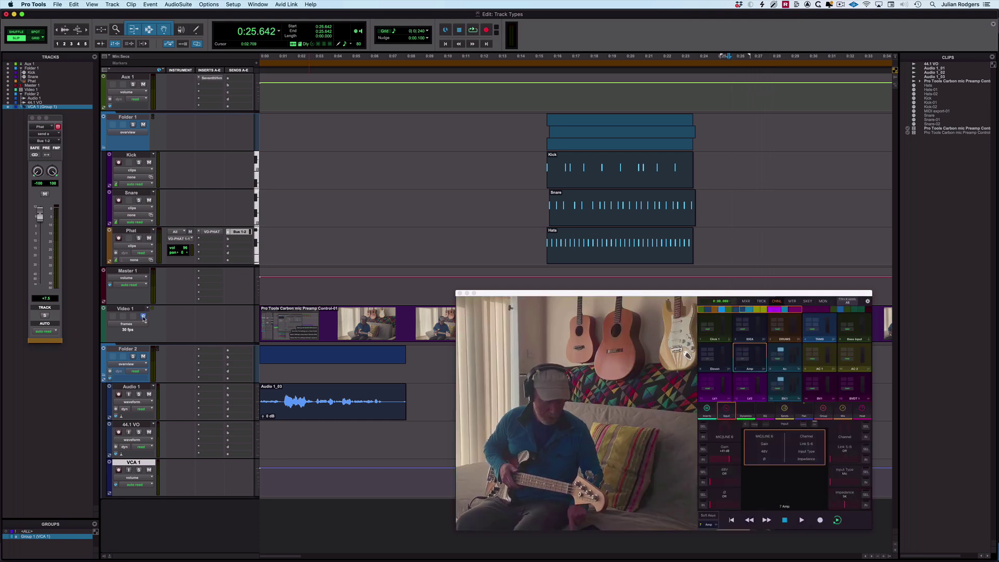